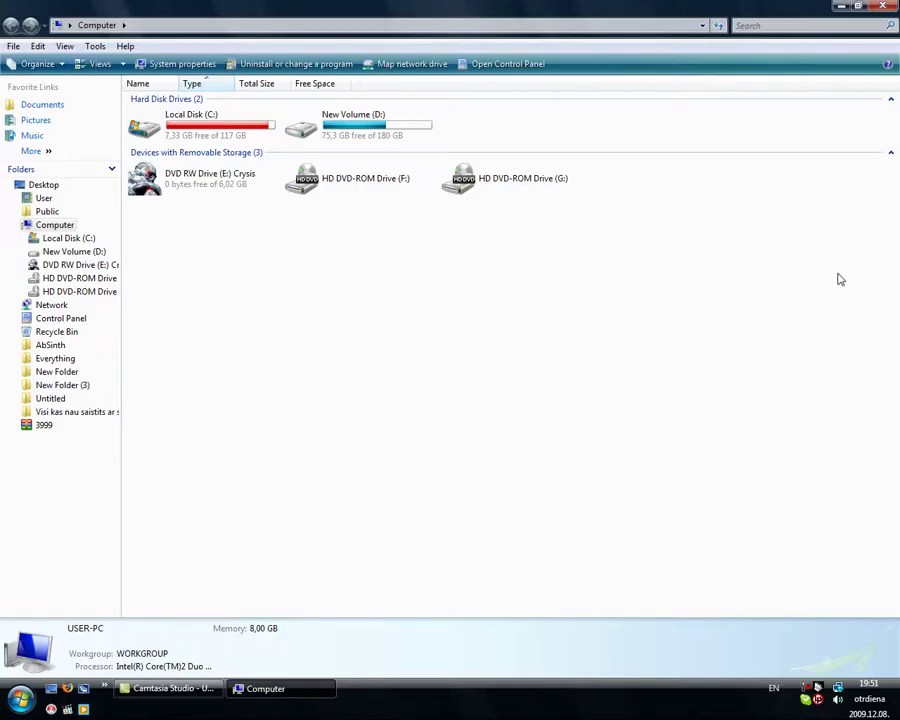
- Open Program Files (x86) on Local Disk (C:) and find the Electronic Arts folder
{"action": "double_click", "coordinate": [243, 122]}
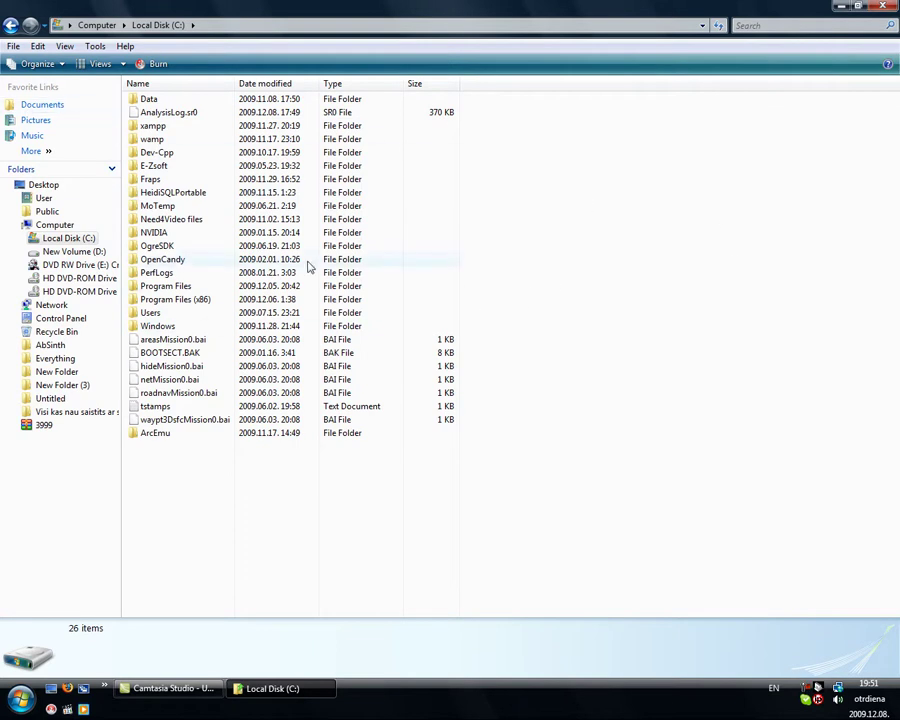
{"action": "double_click", "coordinate": [262, 300]}
{"action": "scroll", "coordinate": [283, 240], "scroll_direction": "down", "scroll_amount": 2}
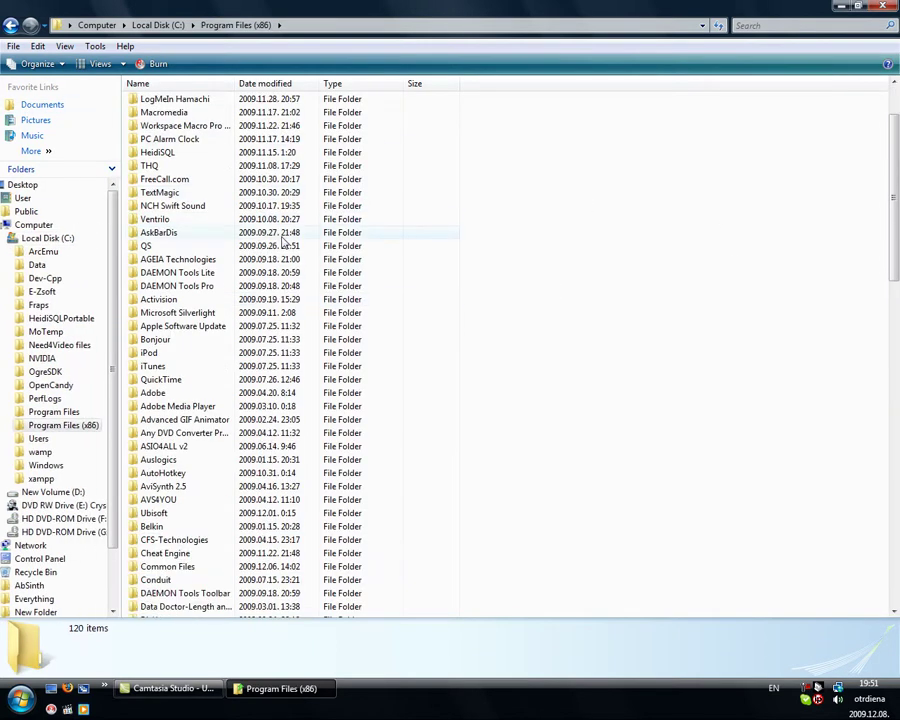
{"action": "scroll", "coordinate": [300, 260], "scroll_direction": "down", "scroll_amount": 4}
{"action": "scroll", "coordinate": [420, 320], "scroll_direction": "down", "scroll_amount": 5}
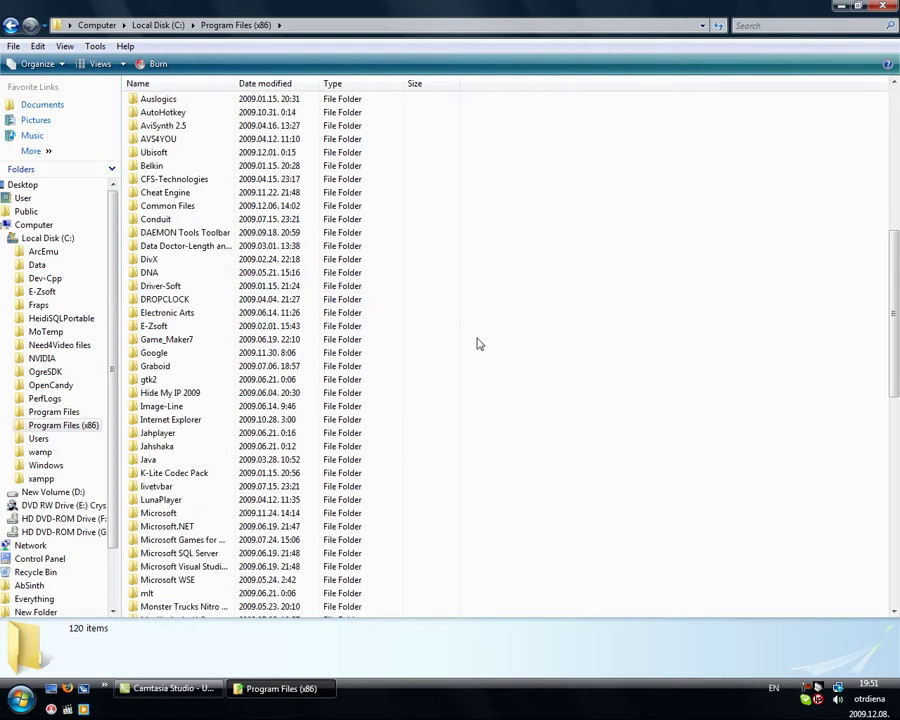
{"action": "scroll", "coordinate": [470, 355], "scroll_direction": "down", "scroll_amount": 6}
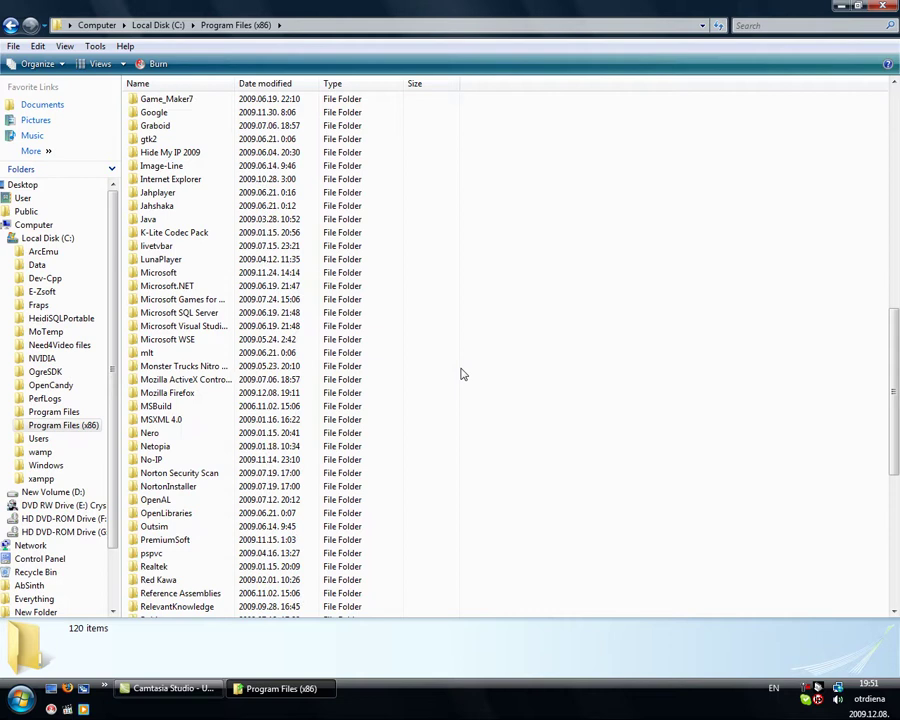
{"action": "scroll", "coordinate": [460, 372], "scroll_direction": "down", "scroll_amount": 10}
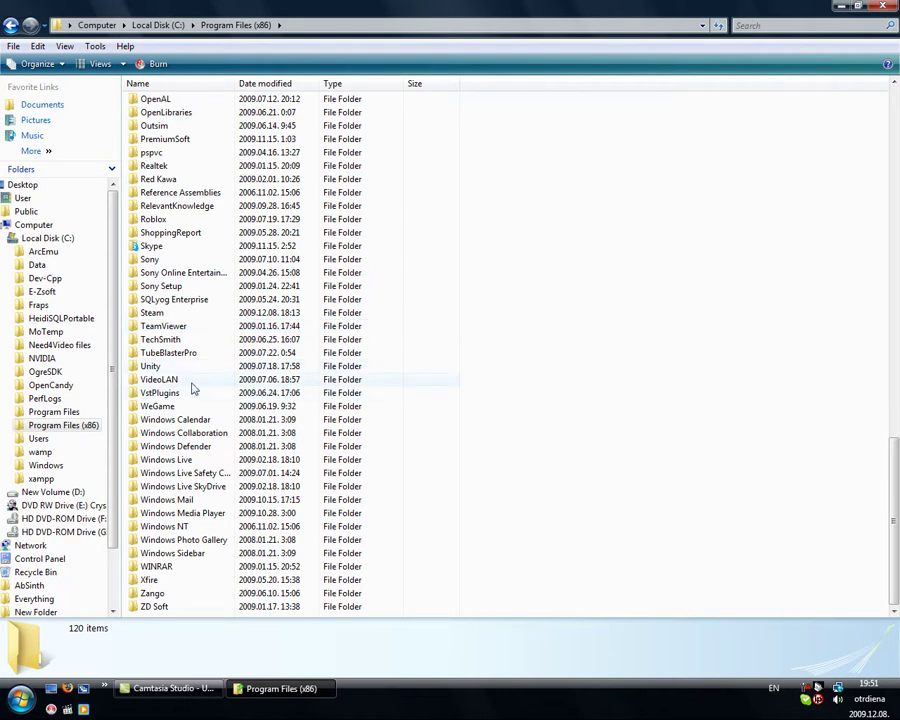
{"action": "scroll", "coordinate": [237, 378], "scroll_direction": "up", "scroll_amount": 1}
{"action": "scroll", "coordinate": [250, 388], "scroll_direction": "up", "scroll_amount": 8}
{"action": "left_click", "coordinate": [298, 407]}
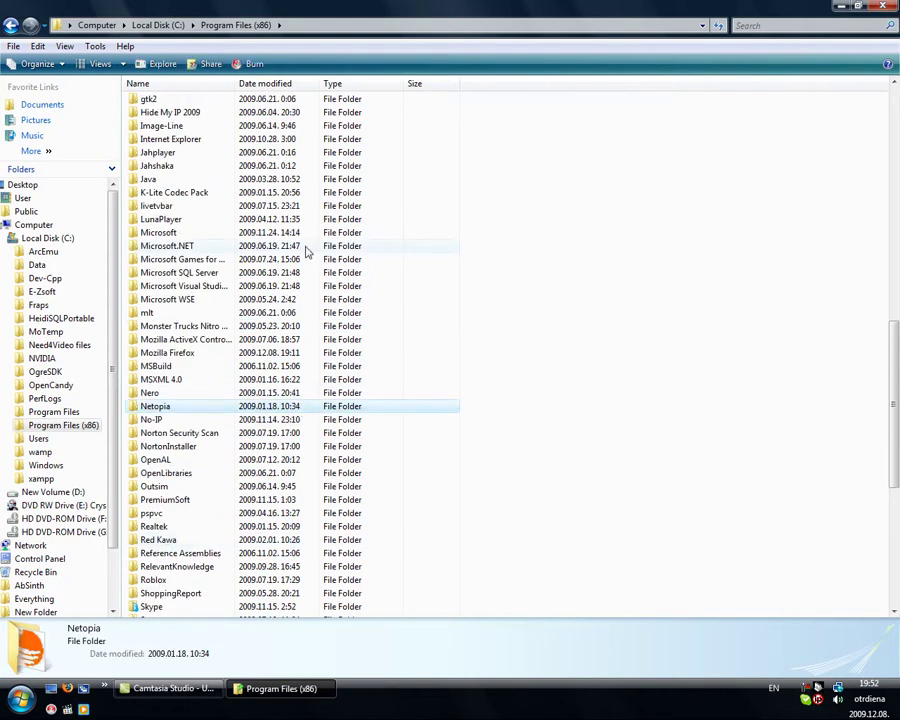
{"action": "key", "text": "e"}
{"action": "key", "text": "e"}
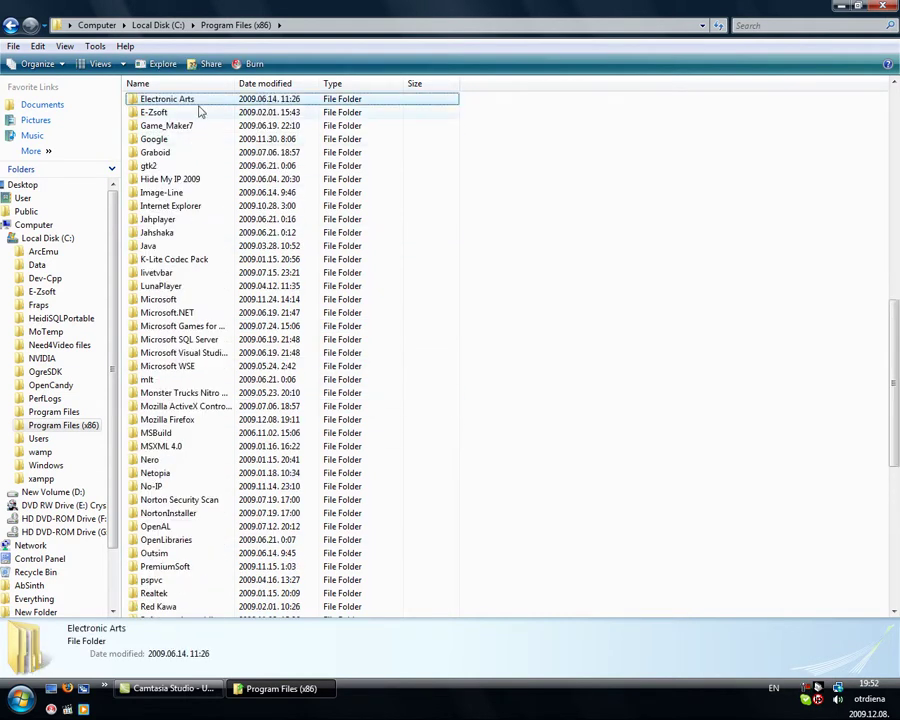
- Launch the Editor application from Electronic Arts > Crytek > Crysis WARS > Crysis > Bin32
{"action": "double_click", "coordinate": [198, 109]}
{"action": "double_click", "coordinate": [196, 99]}
{"action": "double_click", "coordinate": [188, 99]}
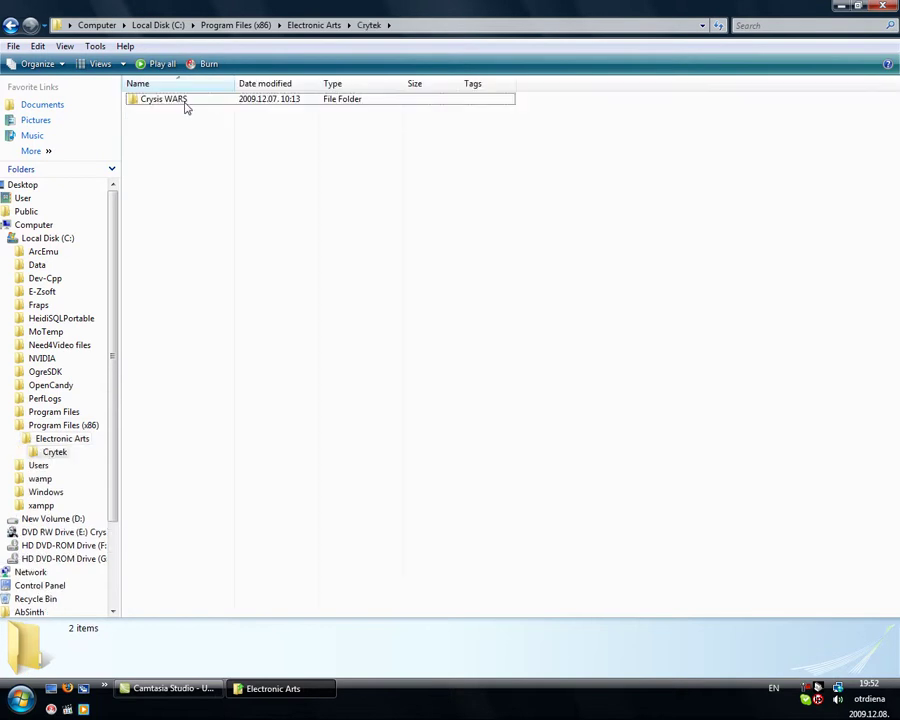
{"action": "double_click", "coordinate": [183, 104]}
{"action": "double_click", "coordinate": [172, 104]}
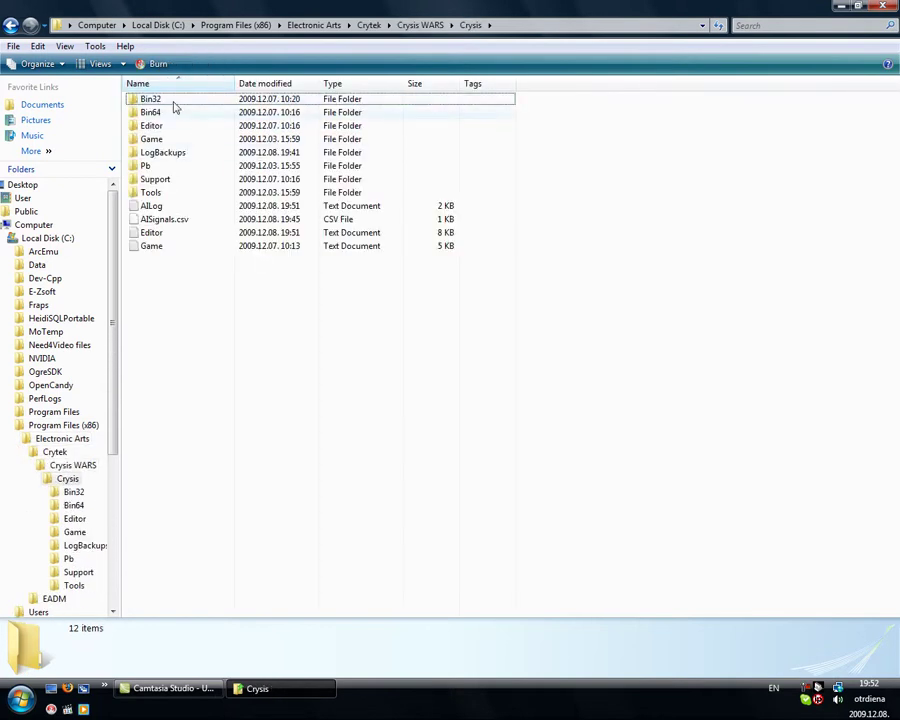
{"action": "double_click", "coordinate": [150, 99]}
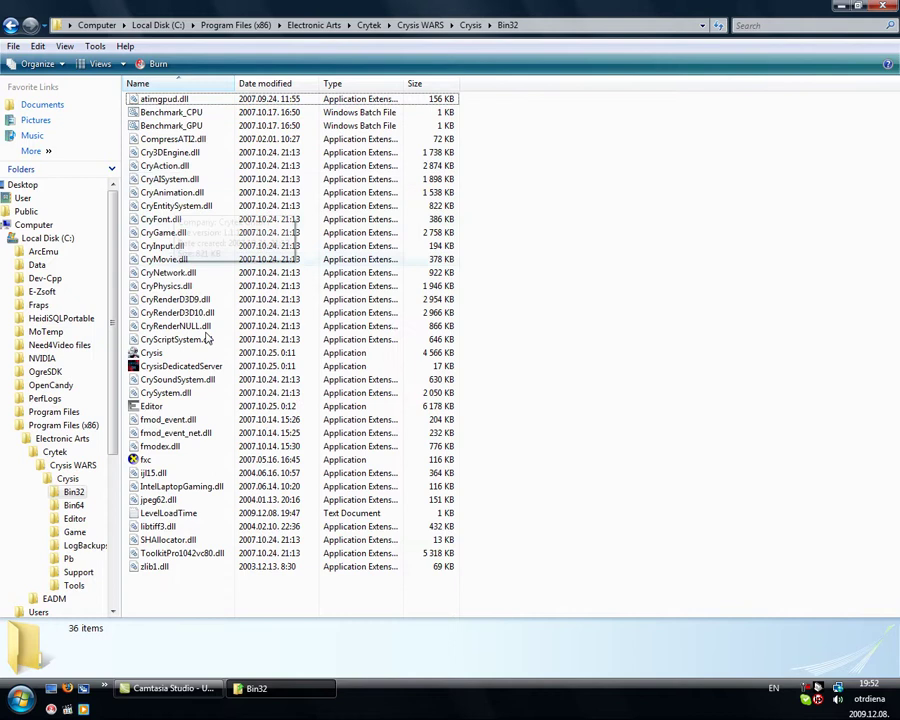
{"action": "double_click", "coordinate": [170, 405]}
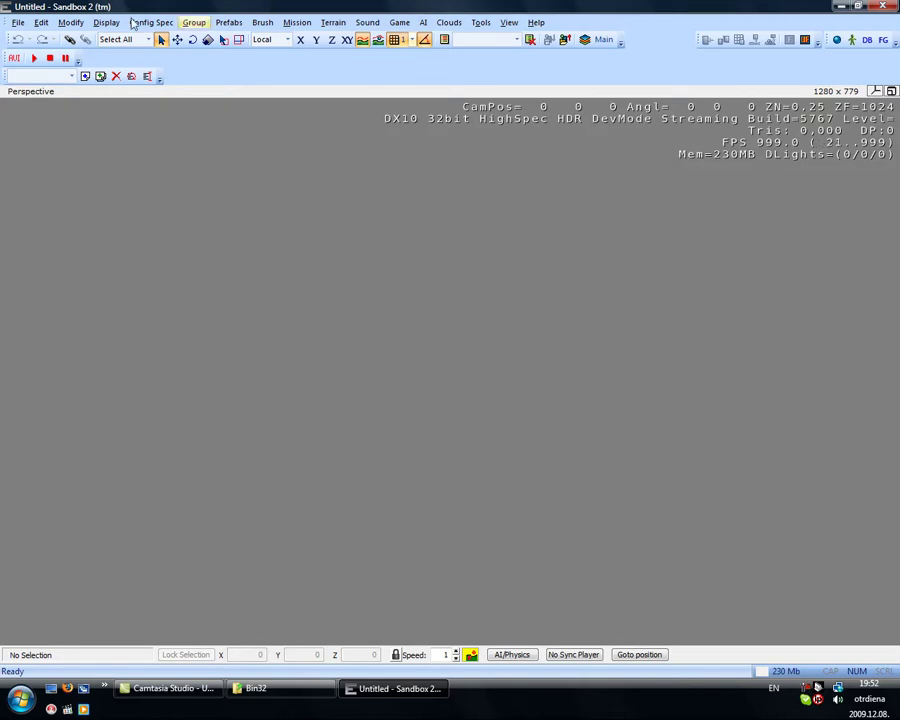
- Try a camera speed of 22 and restore it to 1
{"action": "left_click", "coordinate": [25, 21]}
{"action": "left_click", "coordinate": [25, 21]}
{"action": "double_click", "coordinate": [442, 654]}
{"action": "left_click", "coordinate": [442, 655]}
{"action": "left_click_drag", "start_coordinate": [443, 655], "coordinate": [456, 653]}
{"action": "type", "text": "22"}
{"action": "left_click_drag", "start_coordinate": [436, 655], "coordinate": [472, 658]}
{"action": "key", "text": "BackSpace"}
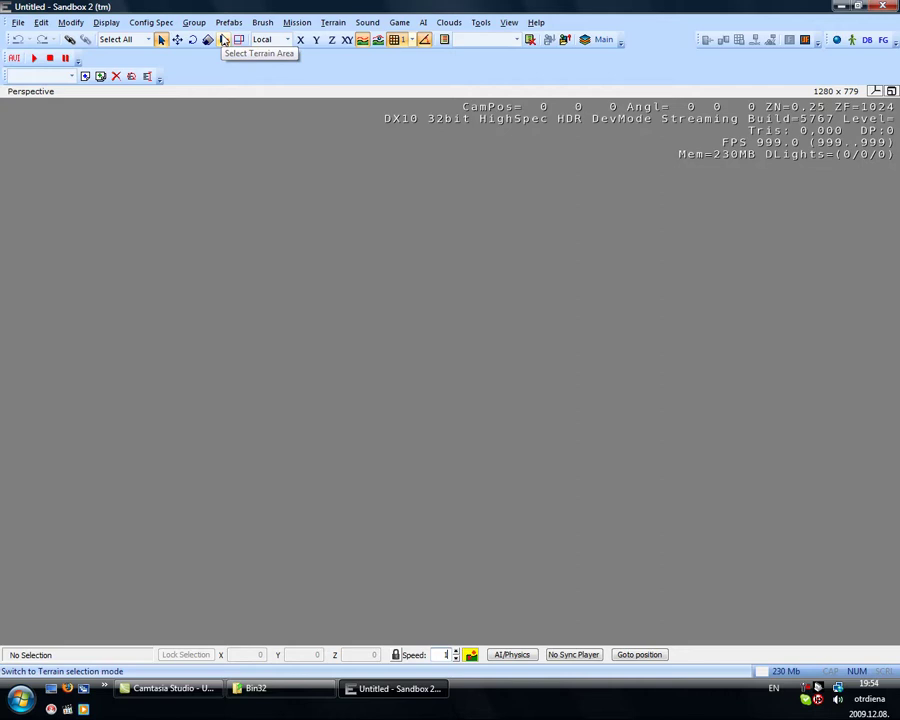
- Check the reference coordinate system options, and try the alternative snapping mode before switching back to Follow Terrain
{"action": "left_click", "coordinate": [288, 41]}
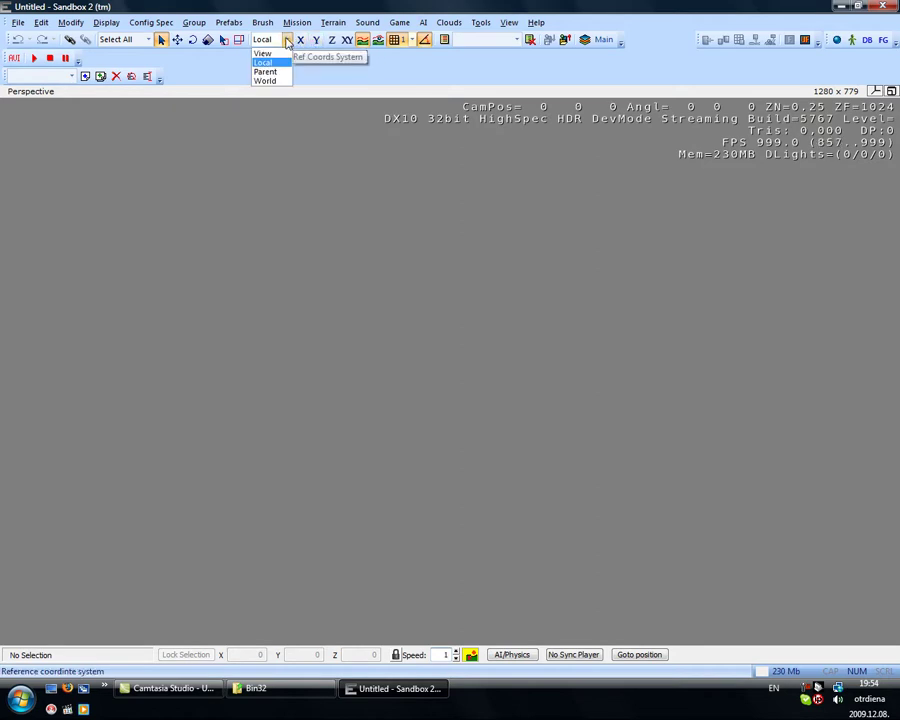
{"action": "left_click", "coordinate": [288, 41]}
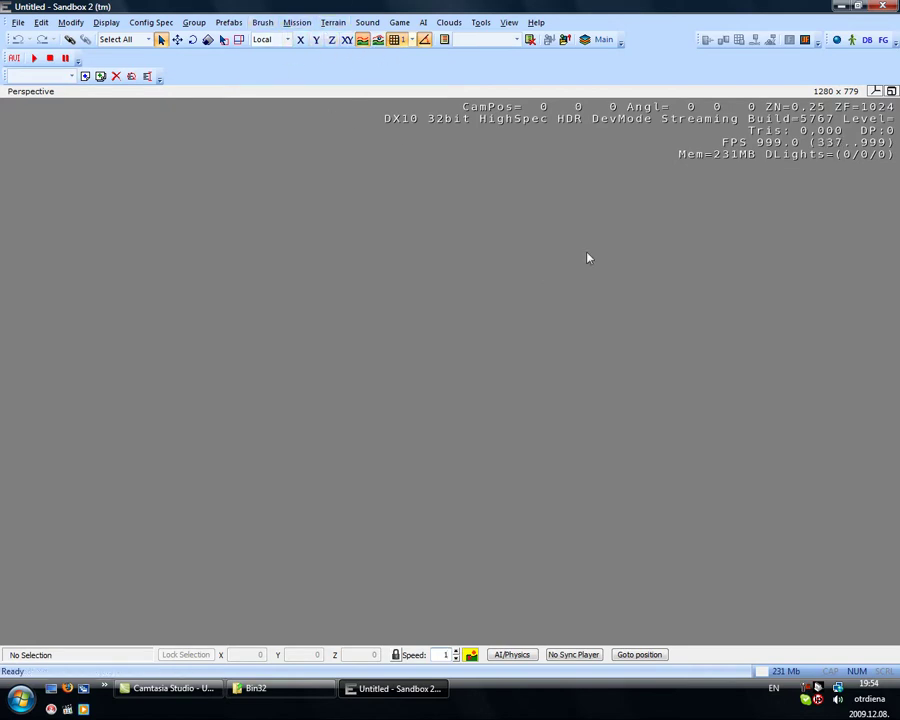
{"action": "left_click", "coordinate": [362, 40]}
{"action": "left_click", "coordinate": [377, 40]}
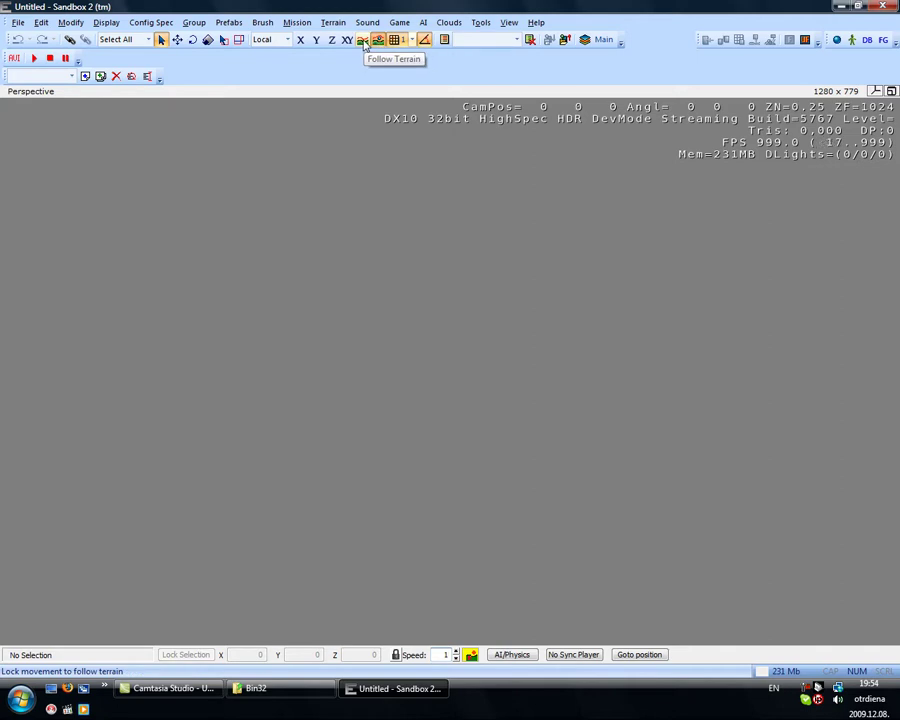
{"action": "left_click", "coordinate": [364, 42]}
- Try a grid snap size of 0.125 and restore it to 1
{"action": "left_click", "coordinate": [406, 40]}
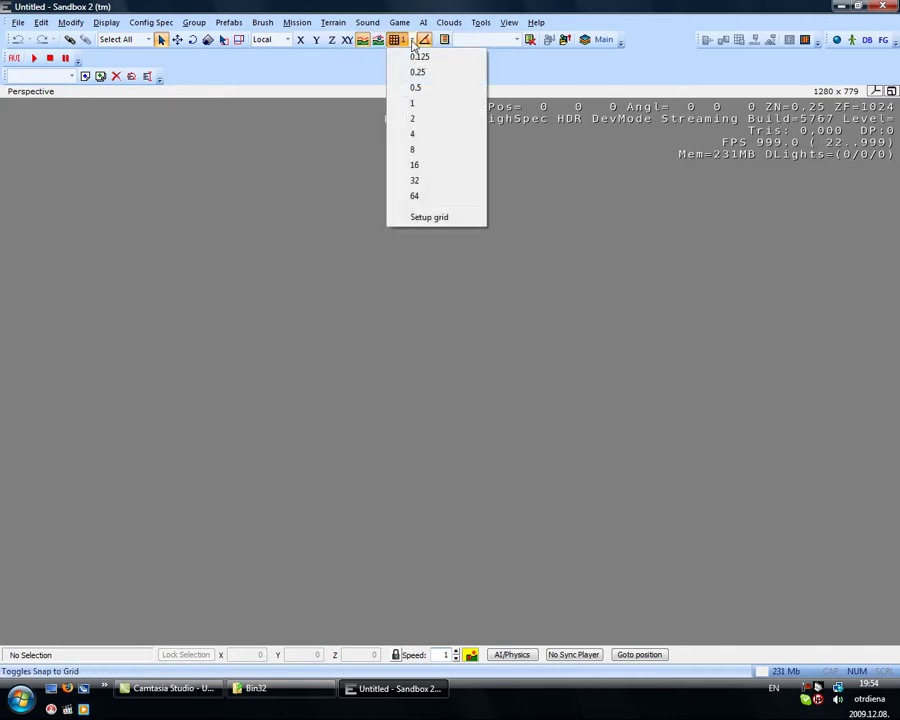
{"action": "left_click", "coordinate": [408, 41]}
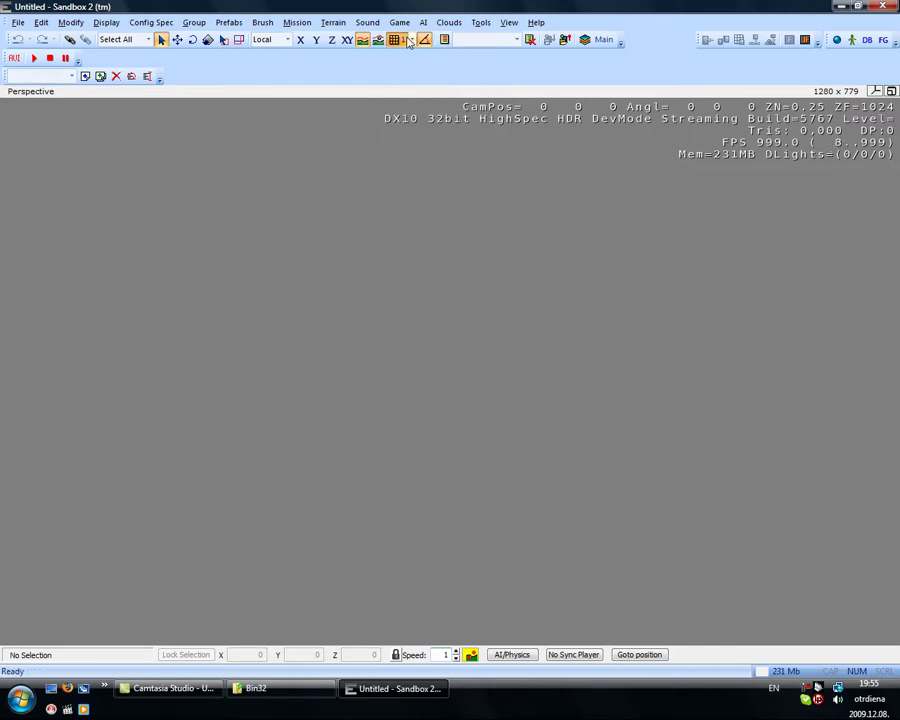
{"action": "left_click", "coordinate": [411, 41]}
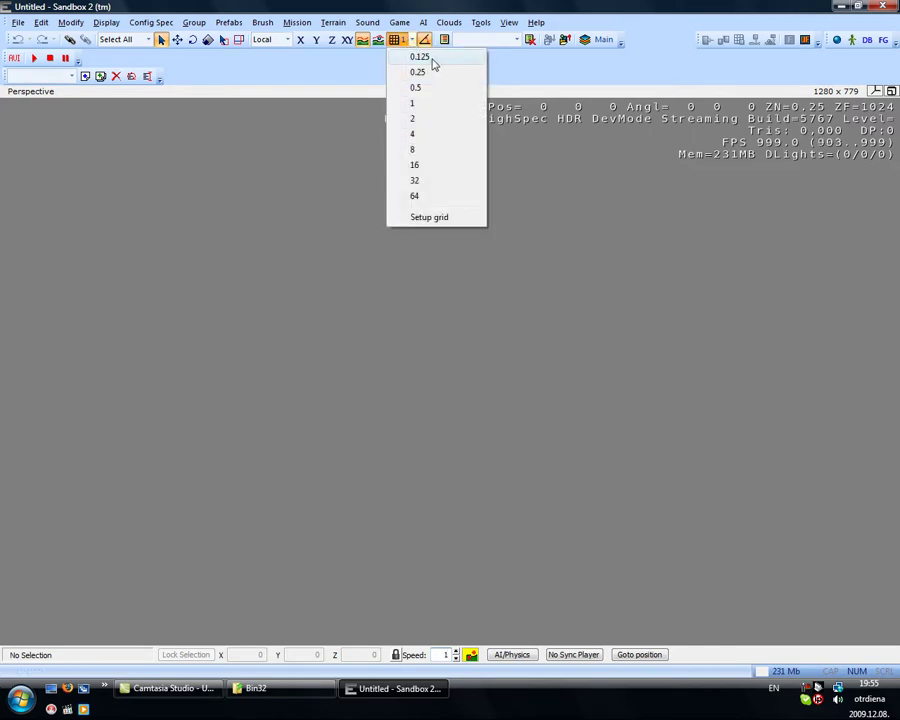
{"action": "left_click", "coordinate": [420, 57]}
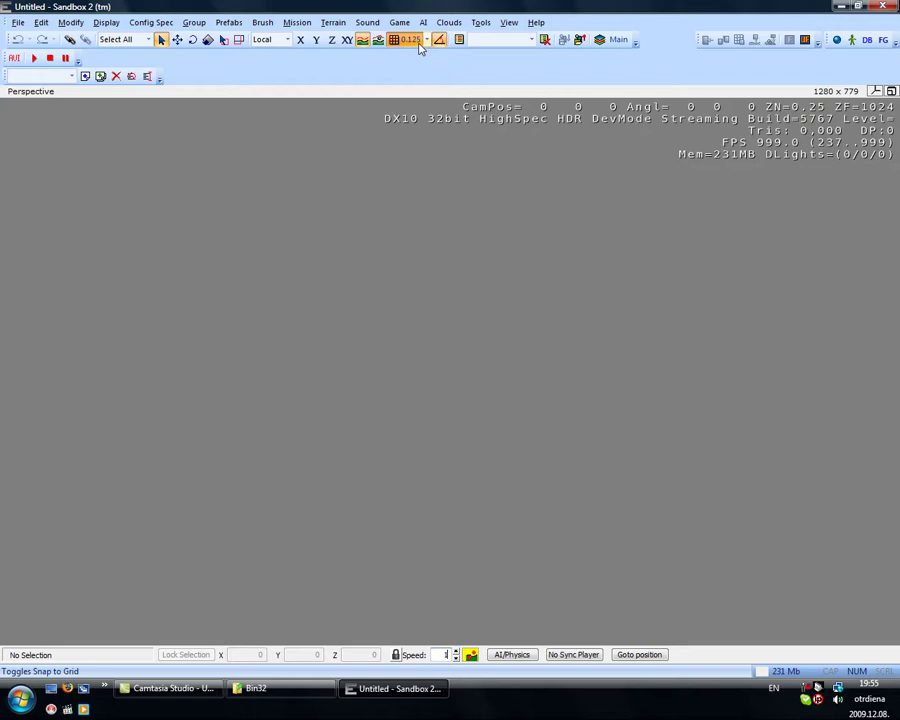
{"action": "left_click", "coordinate": [420, 42]}
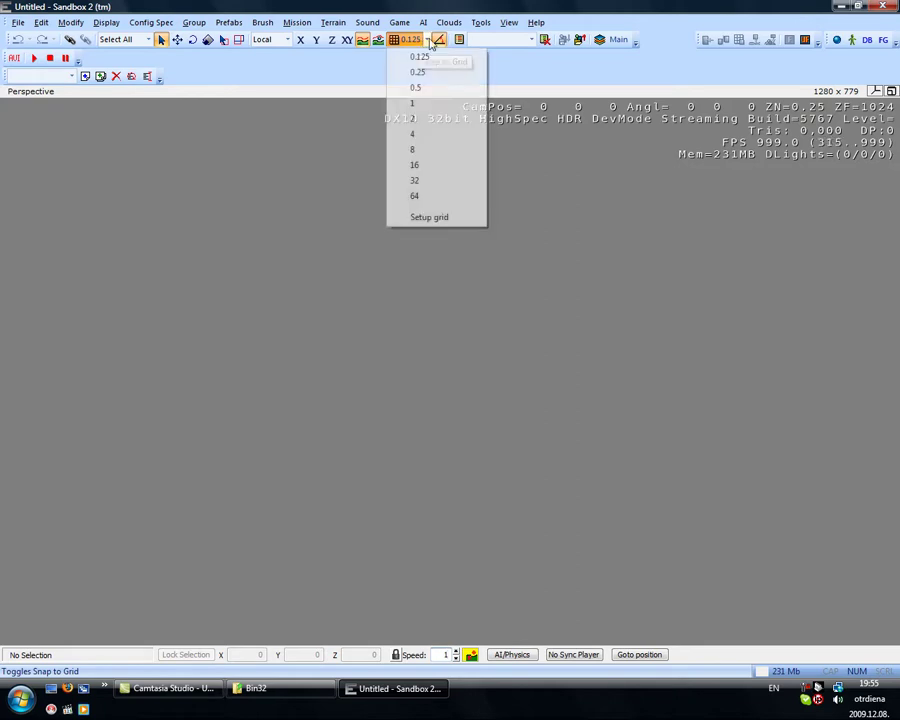
{"action": "left_click", "coordinate": [422, 100]}
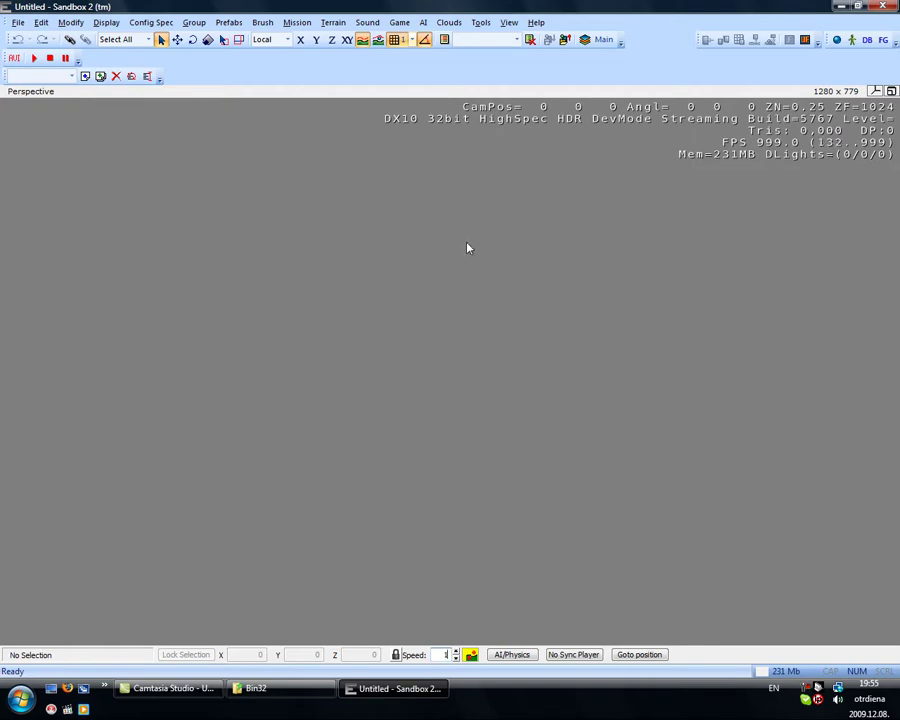
- Open the DataBase View and load props.xml into the Entity Library
{"action": "left_click", "coordinate": [867, 40]}
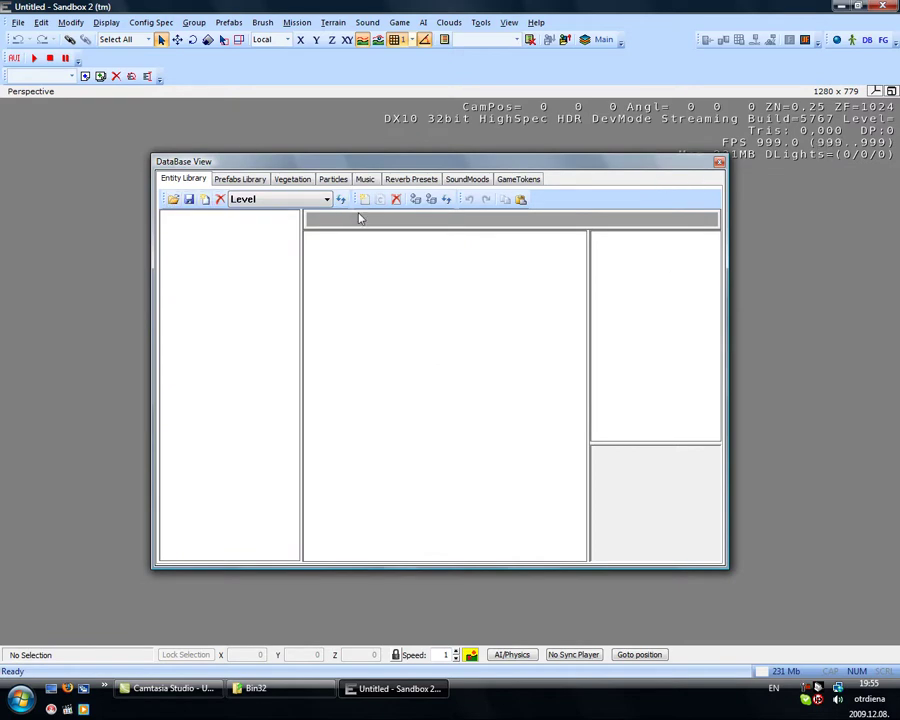
{"action": "left_click", "coordinate": [173, 200]}
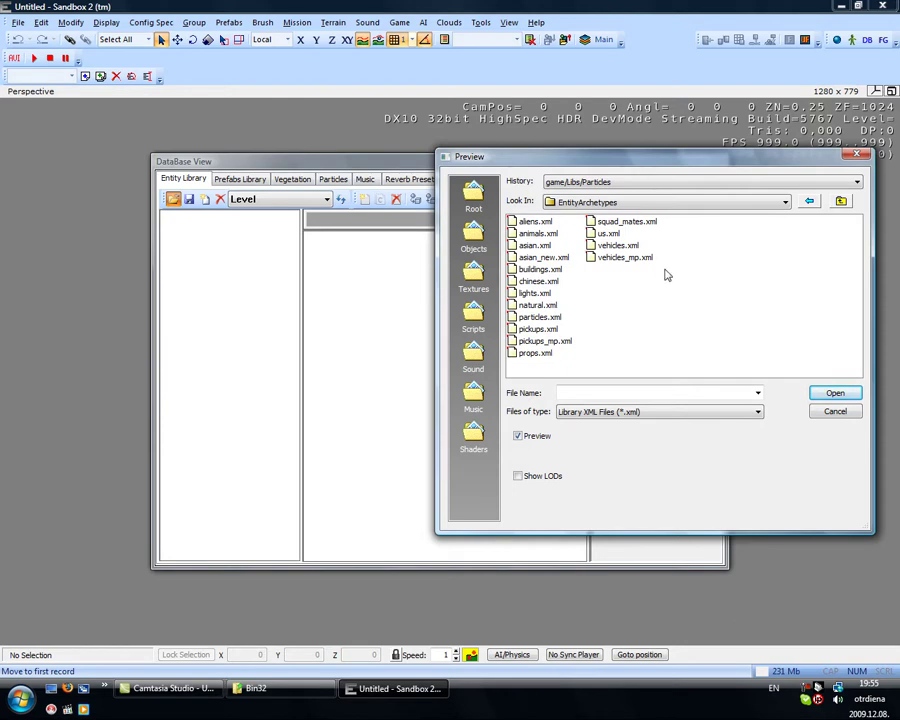
{"action": "left_click", "coordinate": [540, 353]}
{"action": "left_click", "coordinate": [836, 393]}
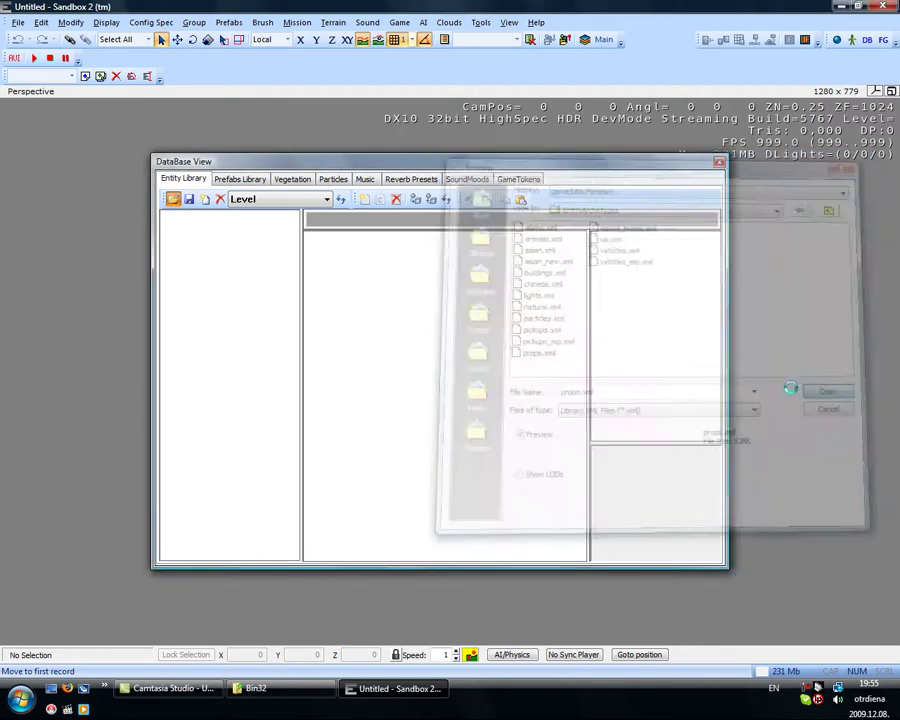
- Preview the metal barrel entities in the storage/local/barrels folder of the Props library
{"action": "left_click", "coordinate": [168, 444]}
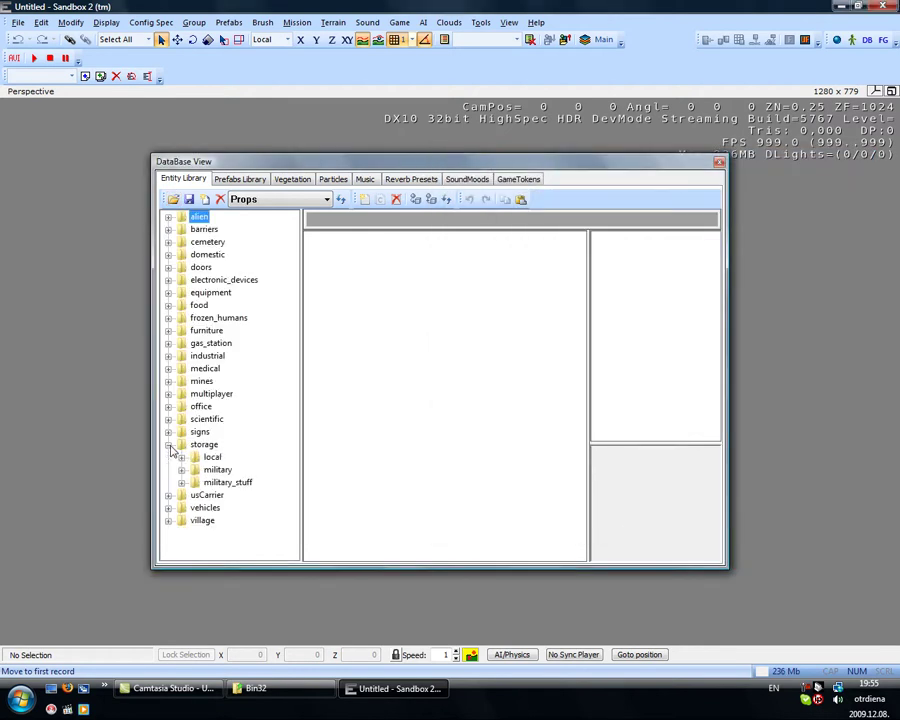
{"action": "left_click", "coordinate": [181, 457]}
{"action": "left_click", "coordinate": [222, 472]}
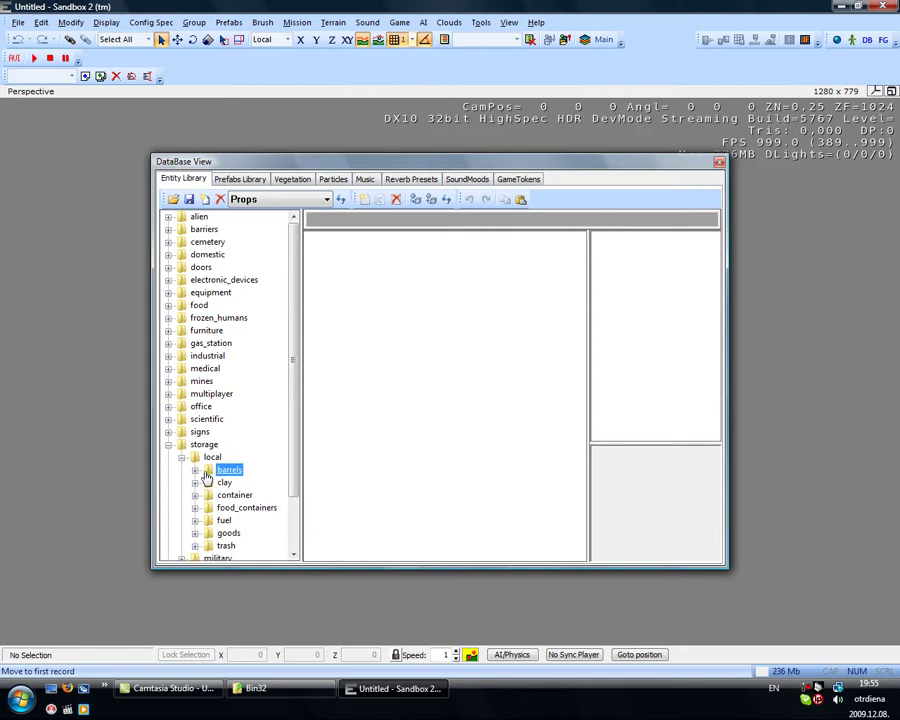
{"action": "left_click", "coordinate": [196, 471]}
{"action": "left_click", "coordinate": [252, 456]}
{"action": "left_click", "coordinate": [265, 507]}
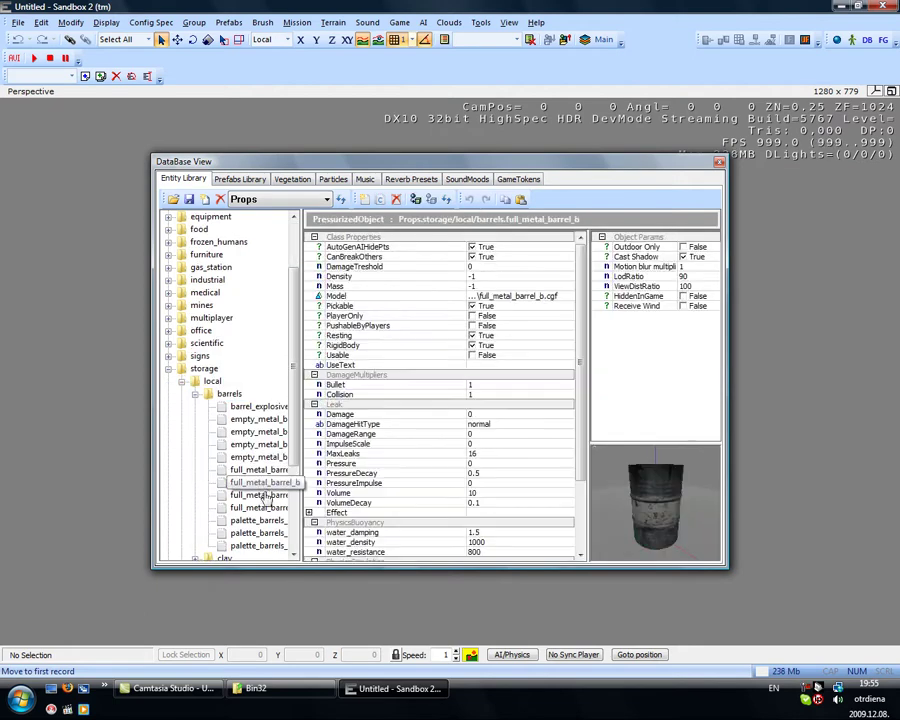
- Preview several asian_soldier entities in the frozen_humans folder of the Props library
{"action": "scroll", "coordinate": [238, 249], "scroll_direction": "up", "scroll_amount": 2}
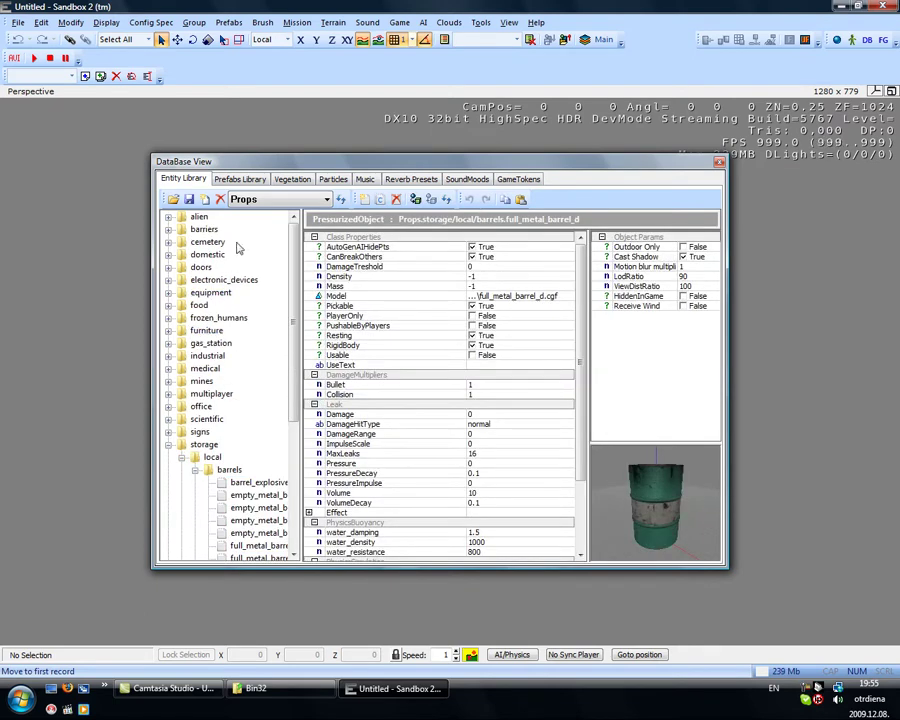
{"action": "left_click", "coordinate": [169, 317]}
{"action": "left_click", "coordinate": [231, 330]}
{"action": "left_click", "coordinate": [245, 368]}
{"action": "left_click", "coordinate": [245, 431]}
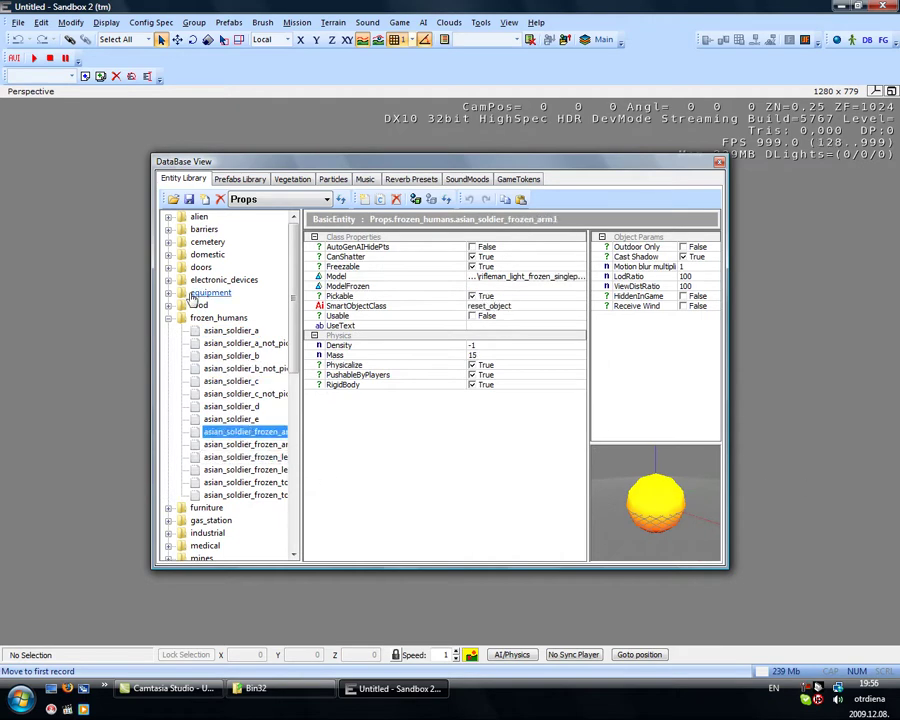
- Preview the carrier and village door entities in the doors folder of the Props library
{"action": "left_click", "coordinate": [169, 267]}
{"action": "left_click", "coordinate": [240, 305]}
{"action": "left_click", "coordinate": [232, 369]}
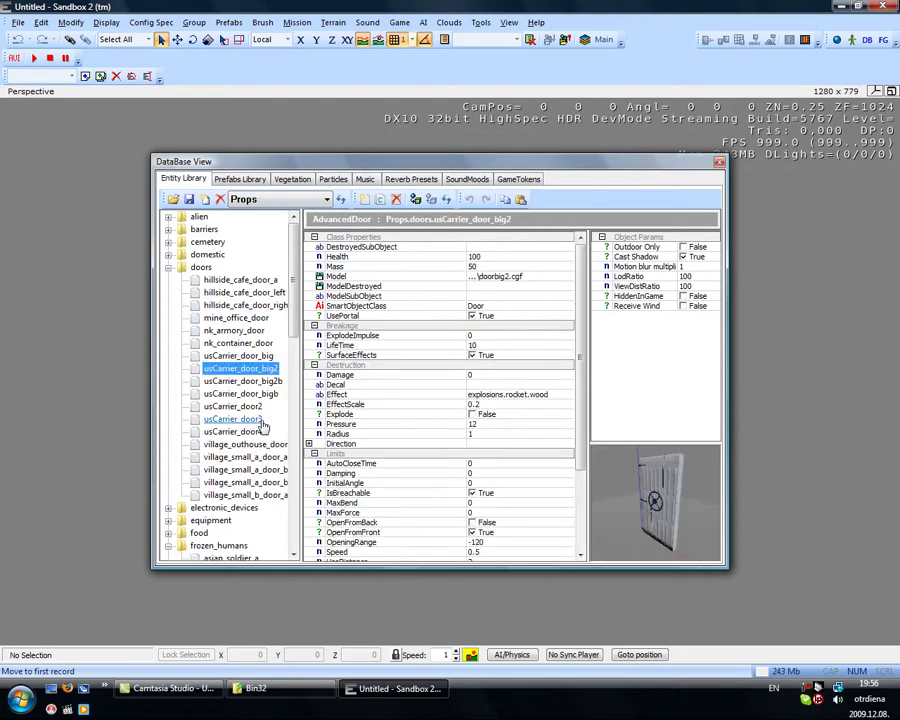
{"action": "left_click", "coordinate": [234, 418]}
{"action": "left_click", "coordinate": [245, 444]}
{"action": "left_click", "coordinate": [250, 469]}
{"action": "left_click", "coordinate": [270, 496]}
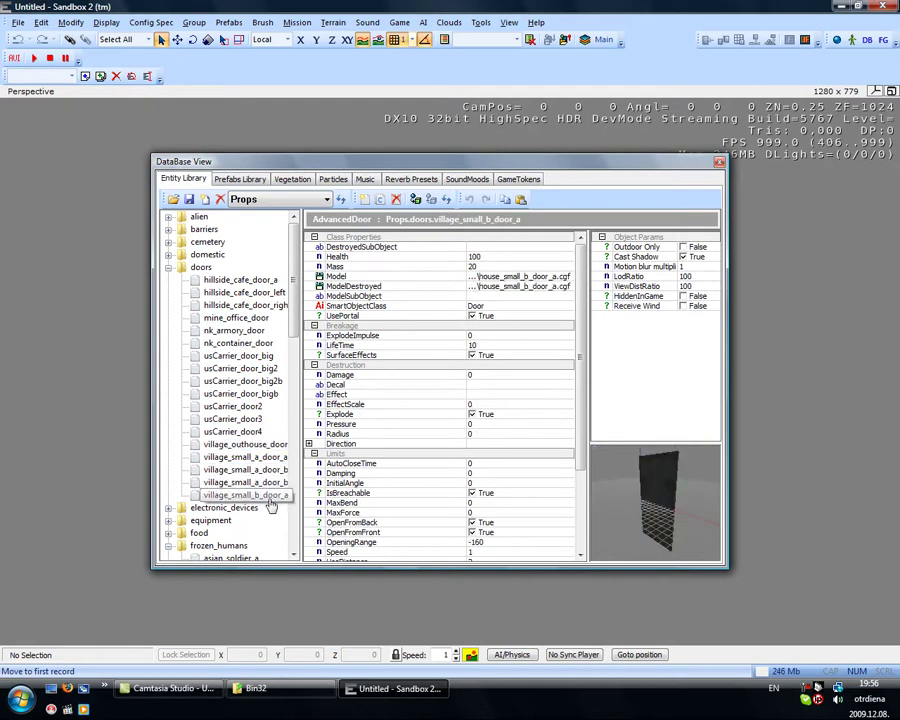
{"action": "left_click", "coordinate": [268, 482]}
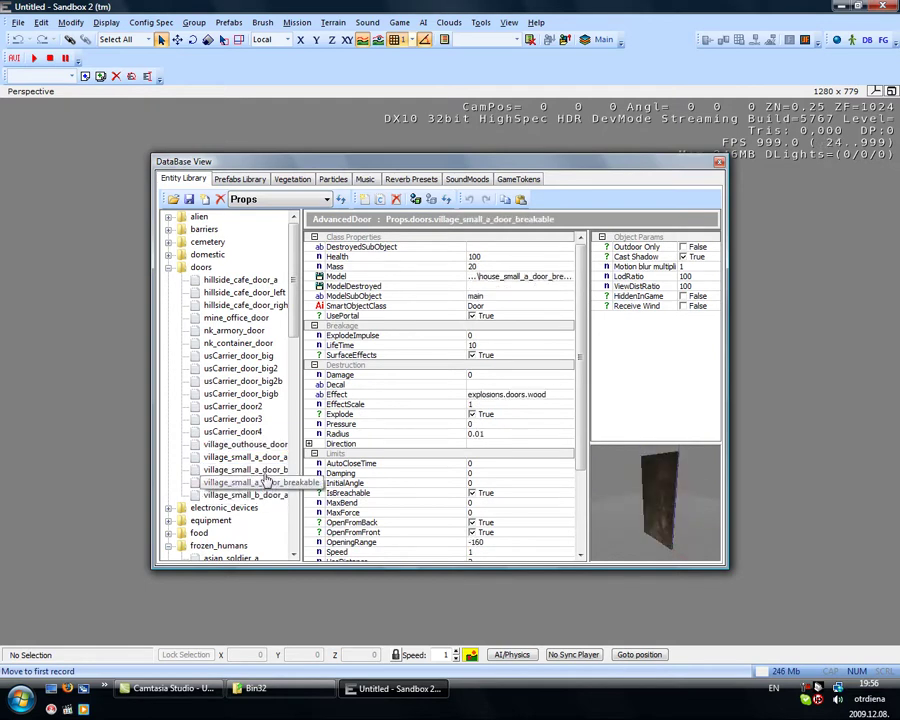
- Load buildings.xml into the Prefabs Library
{"action": "left_click", "coordinate": [250, 179]}
{"action": "left_click", "coordinate": [173, 199]}
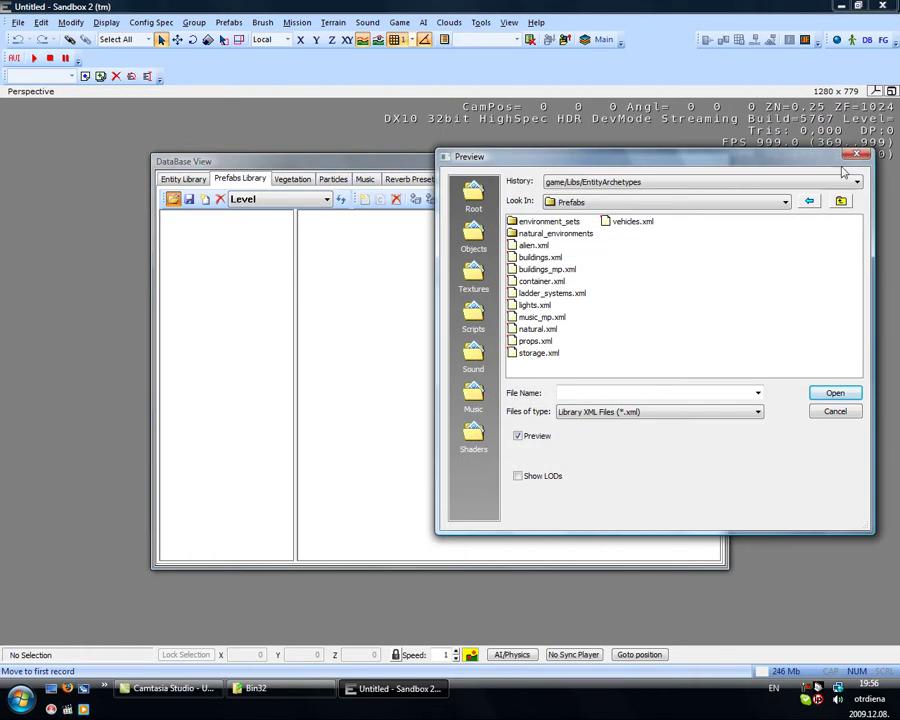
{"action": "left_click", "coordinate": [534, 245]}
{"action": "left_click", "coordinate": [546, 258]}
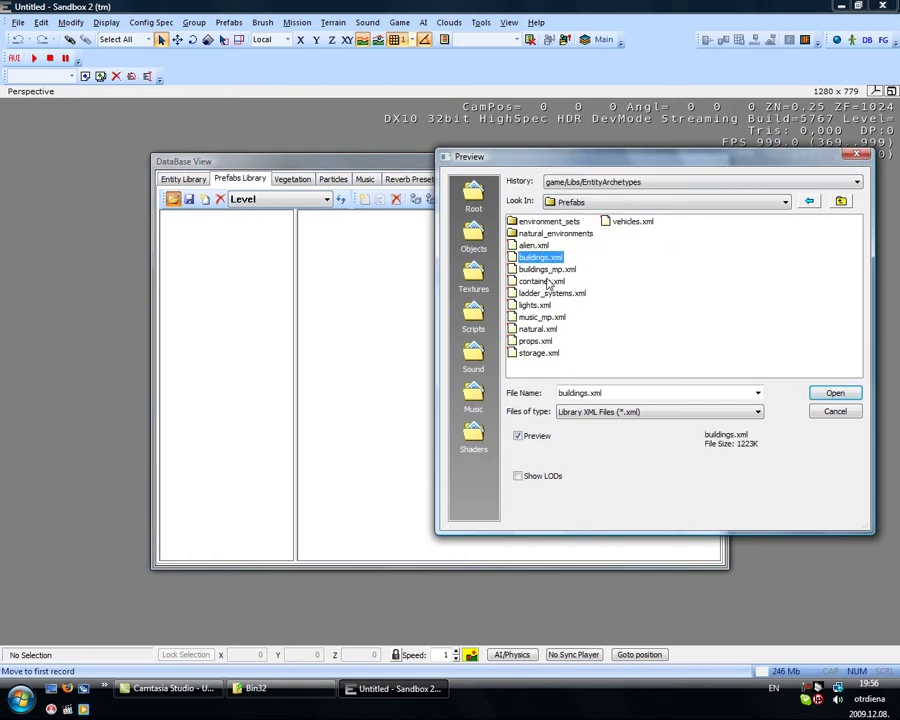
{"action": "left_click", "coordinate": [835, 393]}
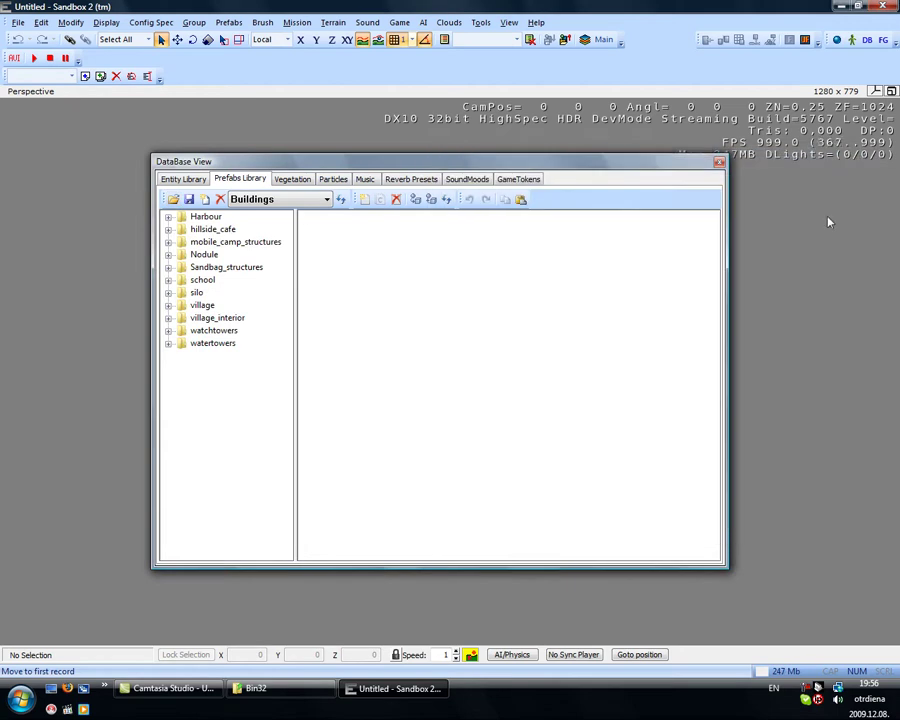
- Browse the Harbour and hillside_cafe folders of the Buildings prefab library and select the hillside_cafe prefab
{"action": "left_click", "coordinate": [168, 216]}
{"action": "left_click", "coordinate": [200, 231]}
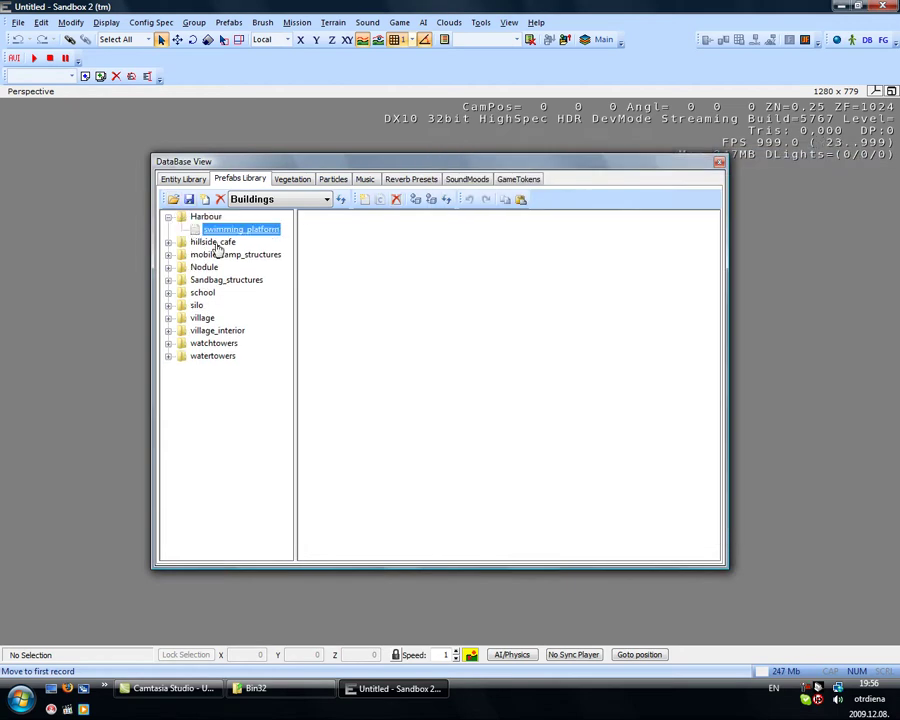
{"action": "left_click", "coordinate": [168, 216]}
{"action": "left_click", "coordinate": [168, 229]}
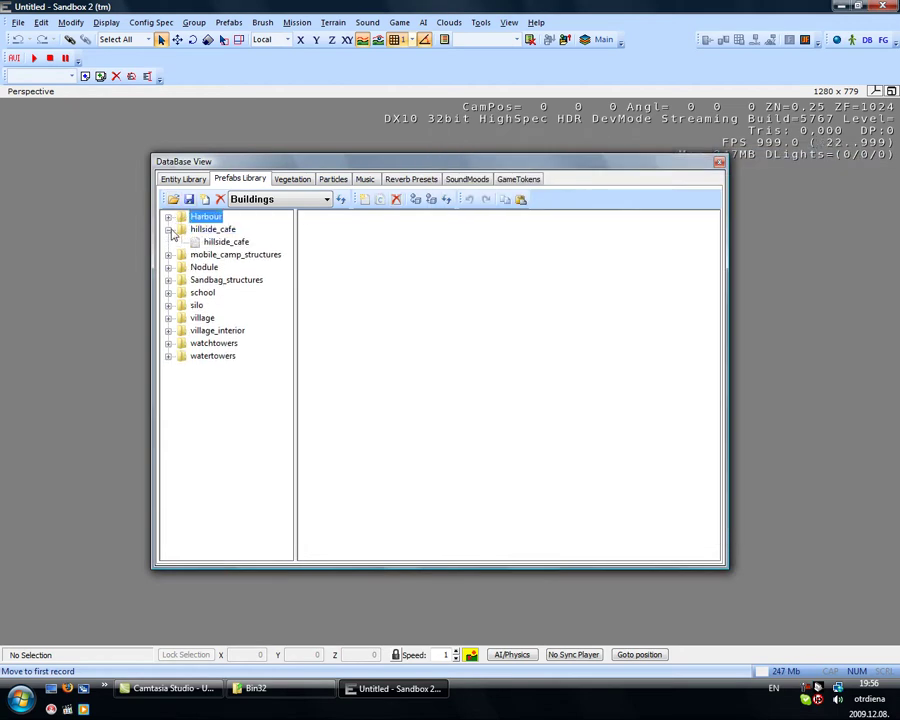
{"action": "left_click", "coordinate": [225, 242]}
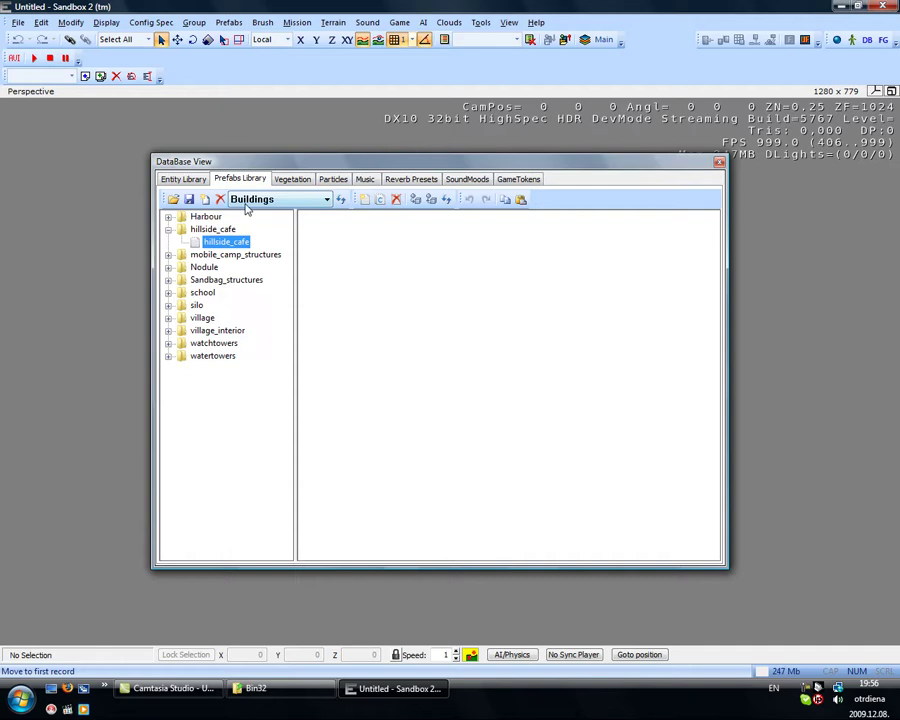
- Look at the Vegetation page of the DataBase View, and load smoke_and_fire.xml into the Particles library
{"action": "left_click", "coordinate": [294, 180]}
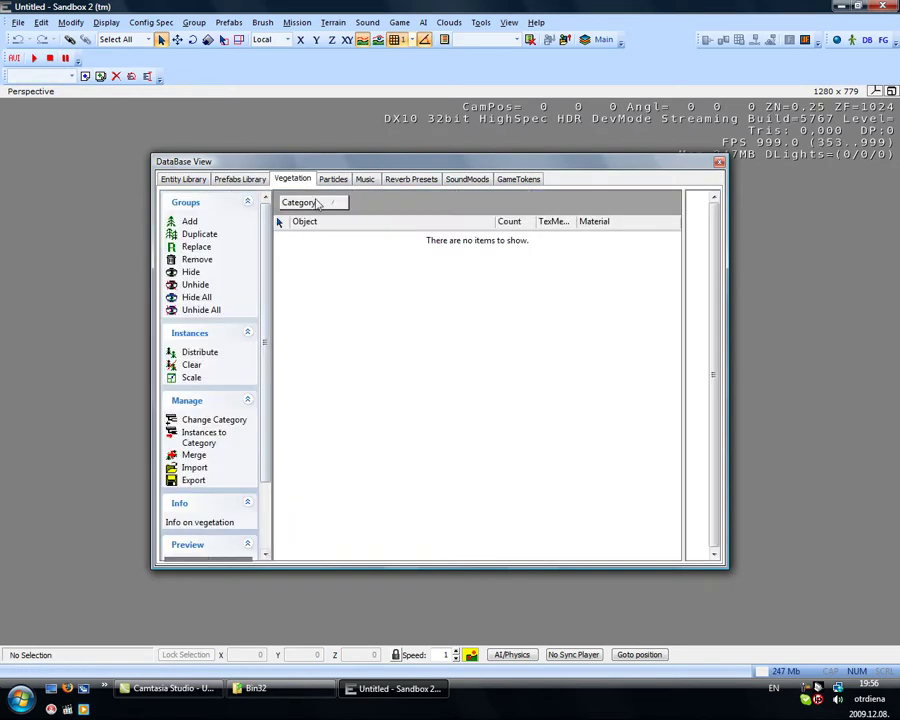
{"action": "left_click", "coordinate": [330, 181]}
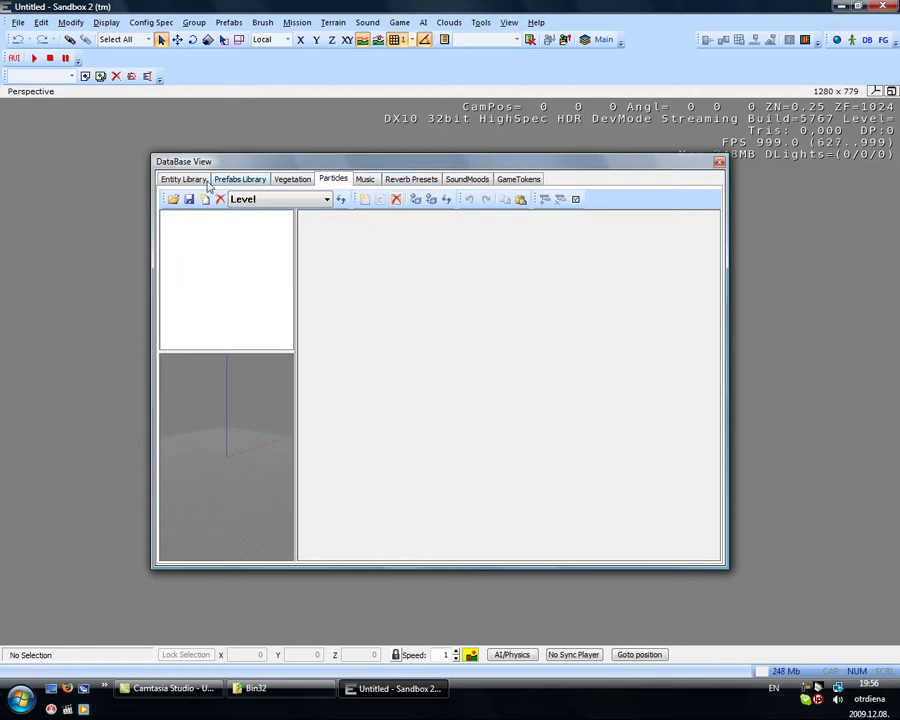
{"action": "left_click", "coordinate": [174, 199]}
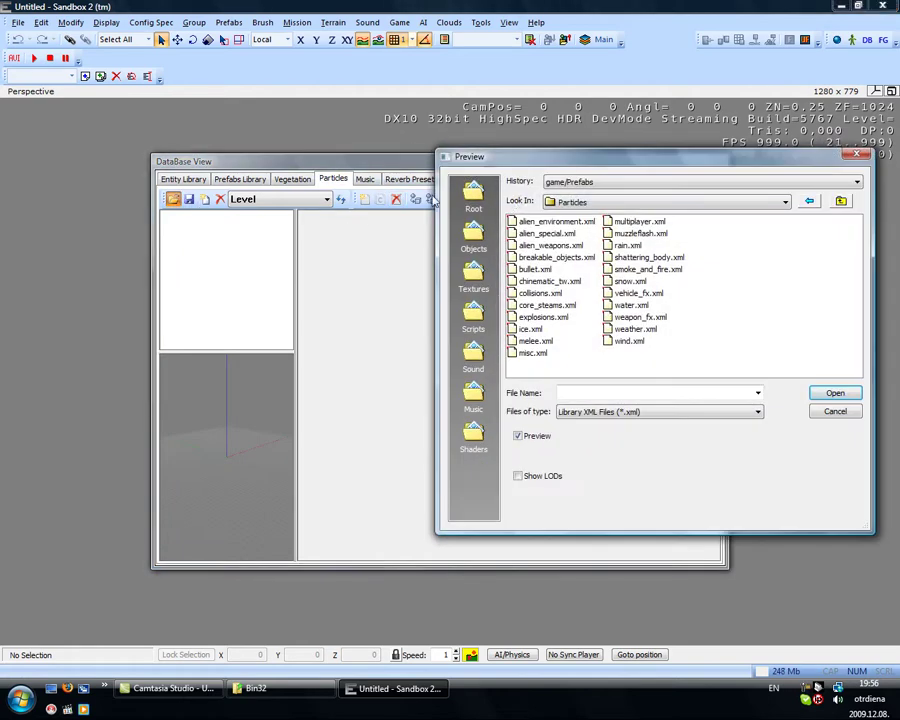
{"action": "left_click", "coordinate": [630, 245]}
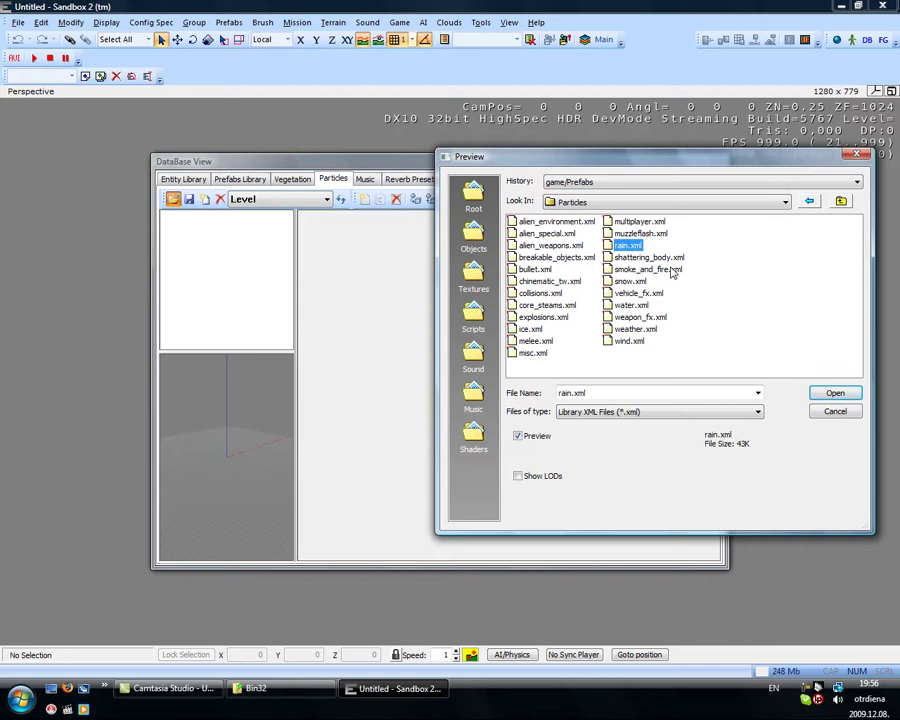
{"action": "left_click", "coordinate": [660, 269]}
{"action": "left_click", "coordinate": [836, 393]}
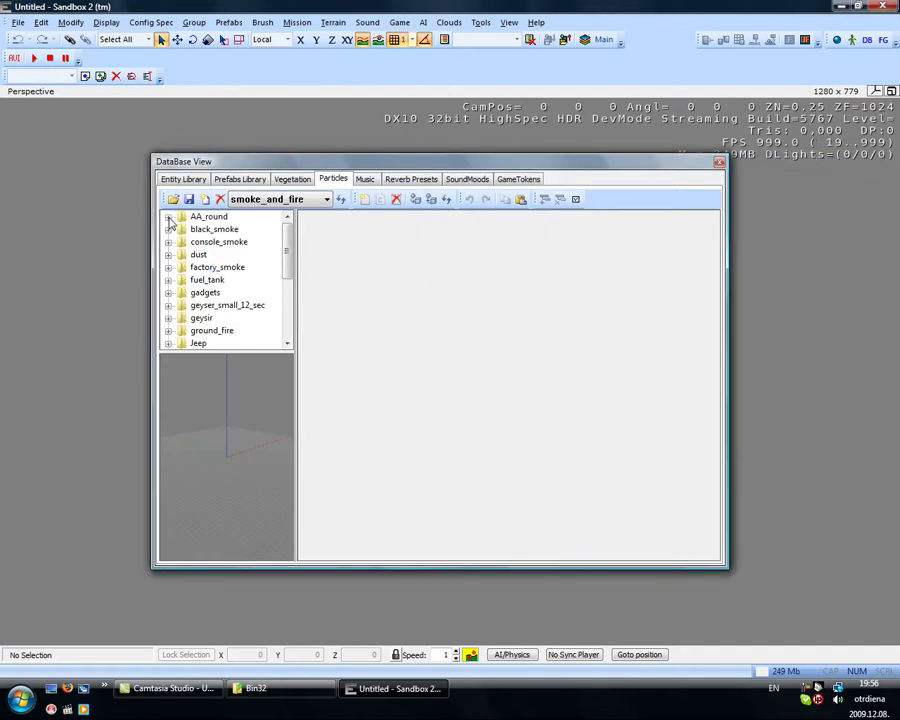
- Examine the emitter and appearance properties of the particle in the AA_round folder, and close the DataBase View
{"action": "double_click", "coordinate": [208, 216]}
{"action": "left_click", "coordinate": [210, 229]}
{"action": "scroll", "coordinate": [695, 398], "scroll_direction": "down", "scroll_amount": 5}
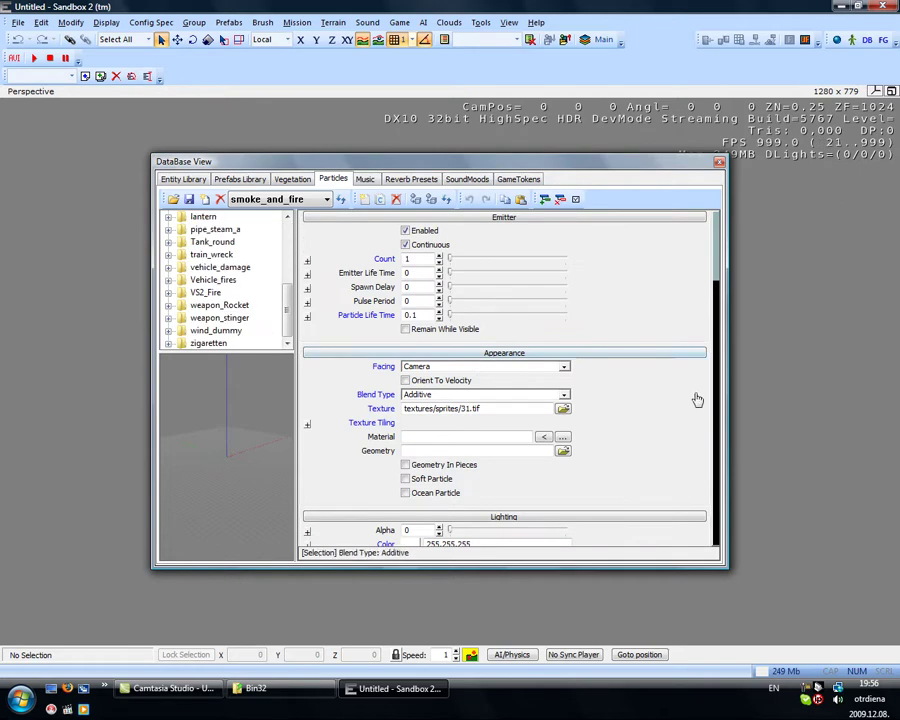
{"action": "left_click_drag", "start_coordinate": [717, 270], "coordinate": [732, 199]}
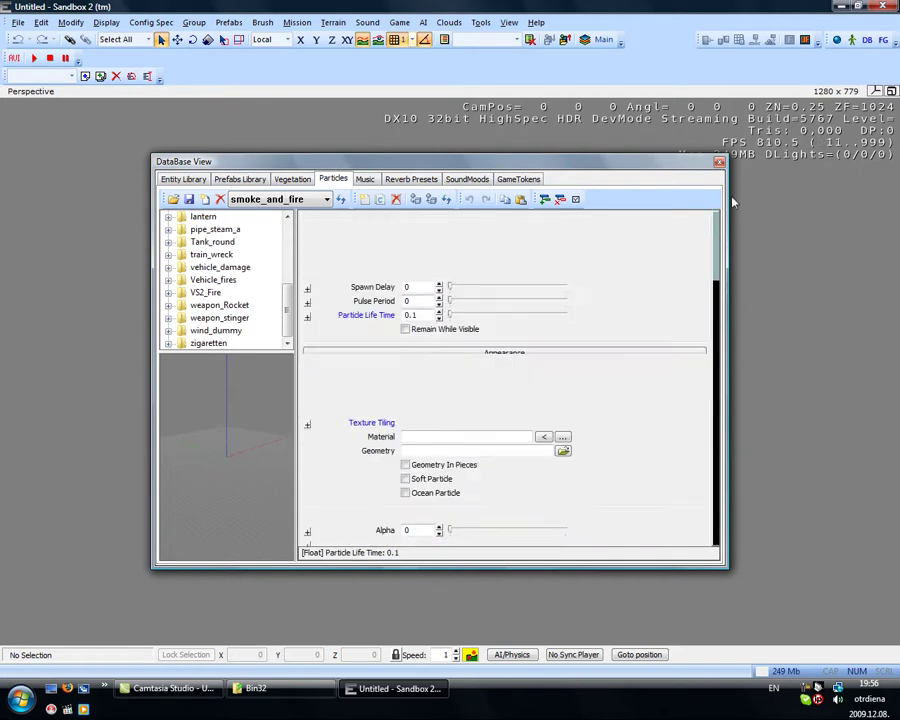
{"action": "scroll", "coordinate": [203, 264], "scroll_direction": "up", "scroll_amount": 1}
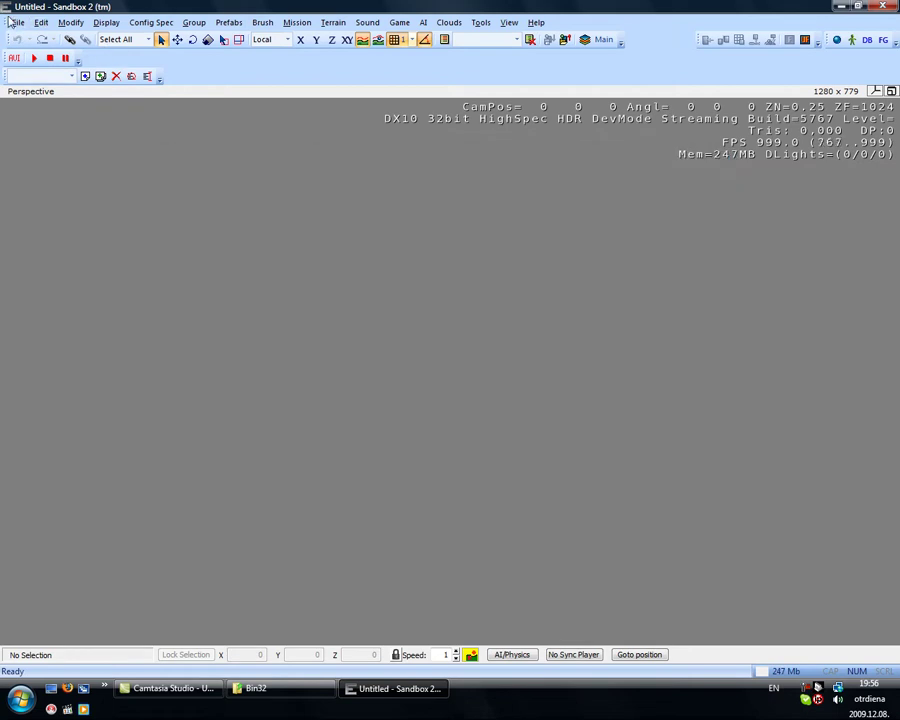
- Create a new level named Map2 using terrain with a 1024x1024 heightmap and 2 meters per unit
{"action": "left_click", "coordinate": [14, 22]}
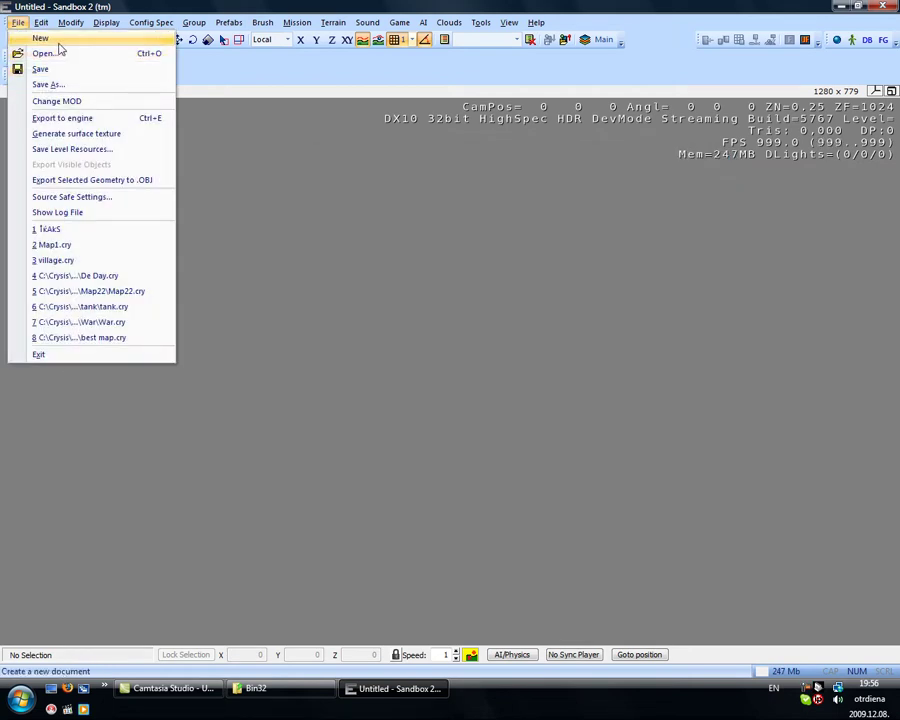
{"action": "left_click", "coordinate": [60, 42]}
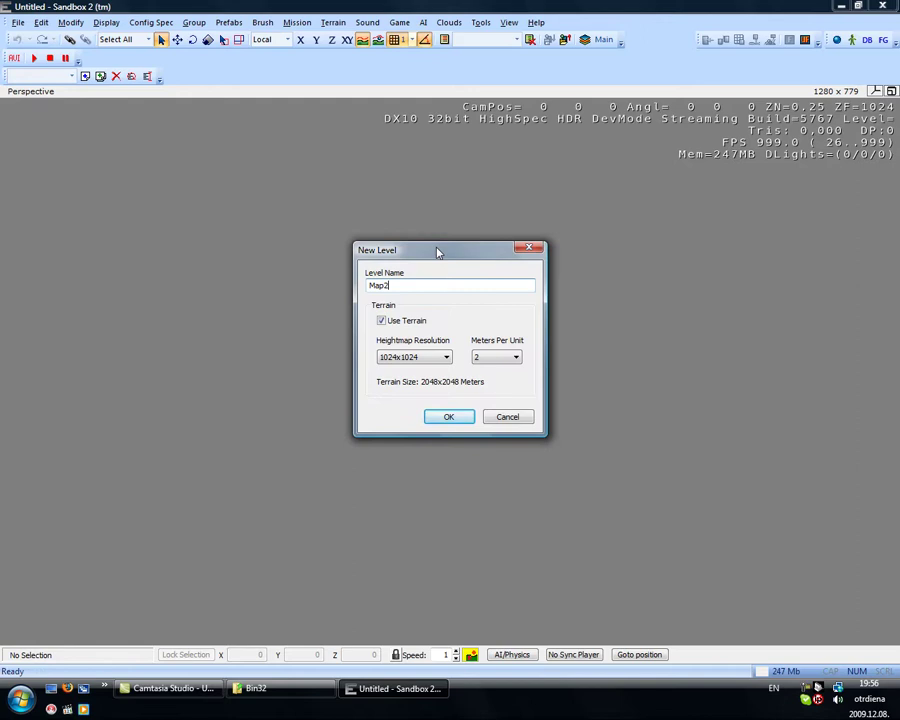
{"action": "type", "text": "Map2"}
{"action": "left_click", "coordinate": [452, 416]}
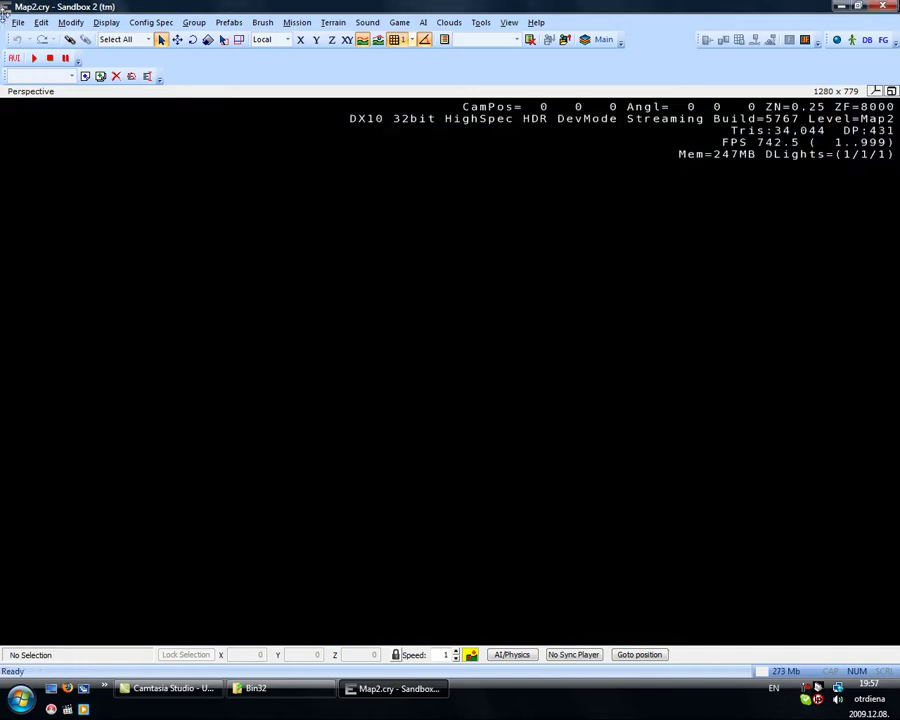
- Generate the terrain surface texture for Map2 at 1024 x 1024
{"action": "left_click", "coordinate": [18, 22]}
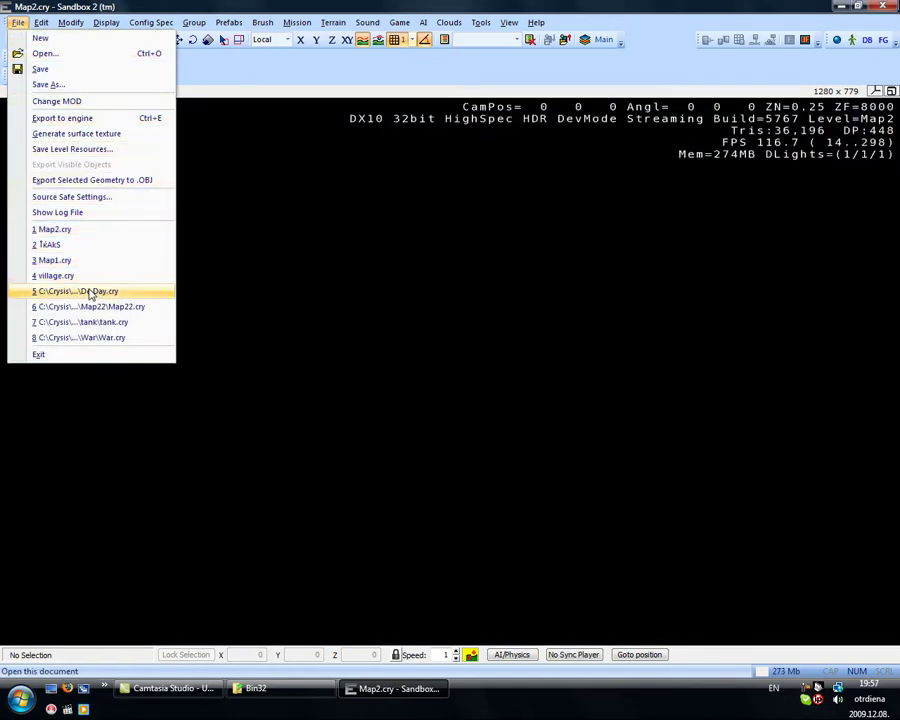
{"action": "left_click", "coordinate": [334, 86]}
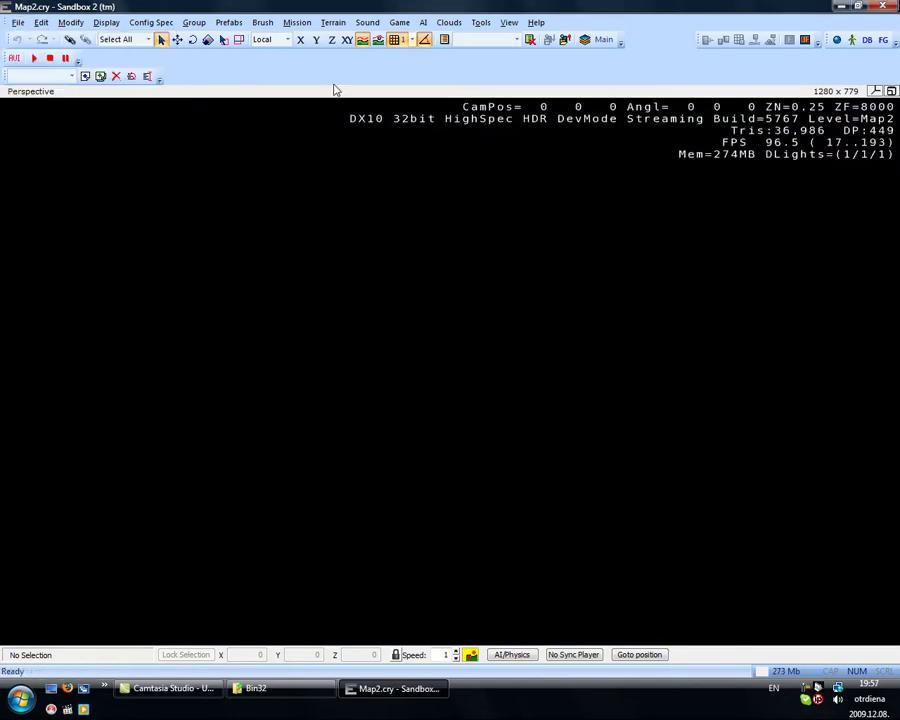
{"action": "left_click", "coordinate": [28, 25]}
{"action": "left_click", "coordinate": [120, 134]}
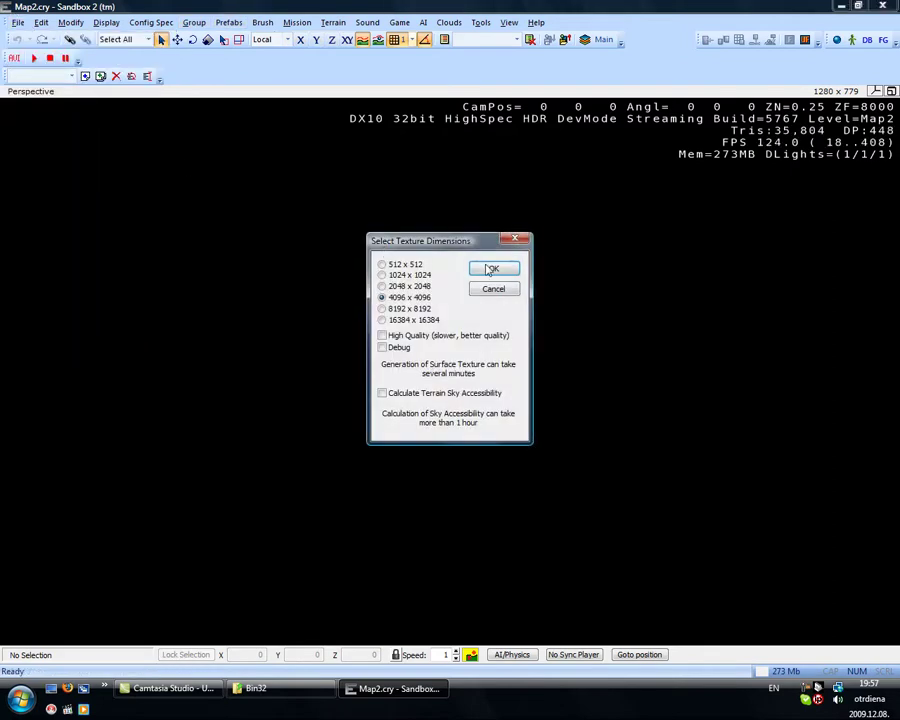
{"action": "left_click", "coordinate": [405, 275]}
{"action": "left_click", "coordinate": [480, 269]}
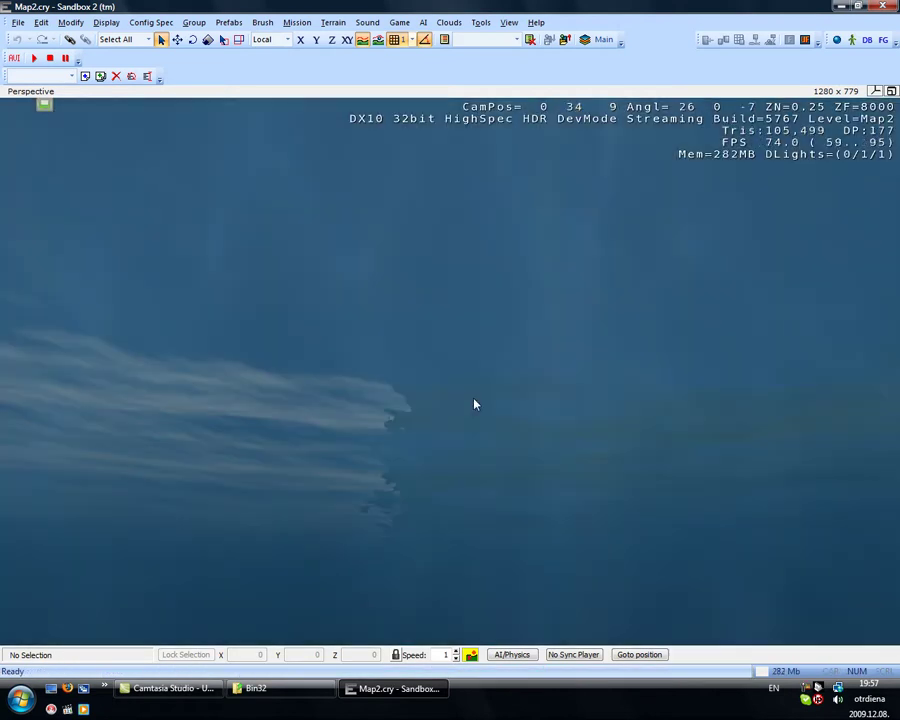
- Load smoke_and_fire.xml into the Particles library of the DataBase View for the Map2 level
{"action": "key", "text": "w"}
{"action": "right_click_drag", "start_coordinate": [474, 399], "coordinate": [476, 370]}
{"action": "key", "text": "w"}
{"action": "key", "text": "s"}
{"action": "key", "text": "d"}
{"action": "key", "text": "w"}
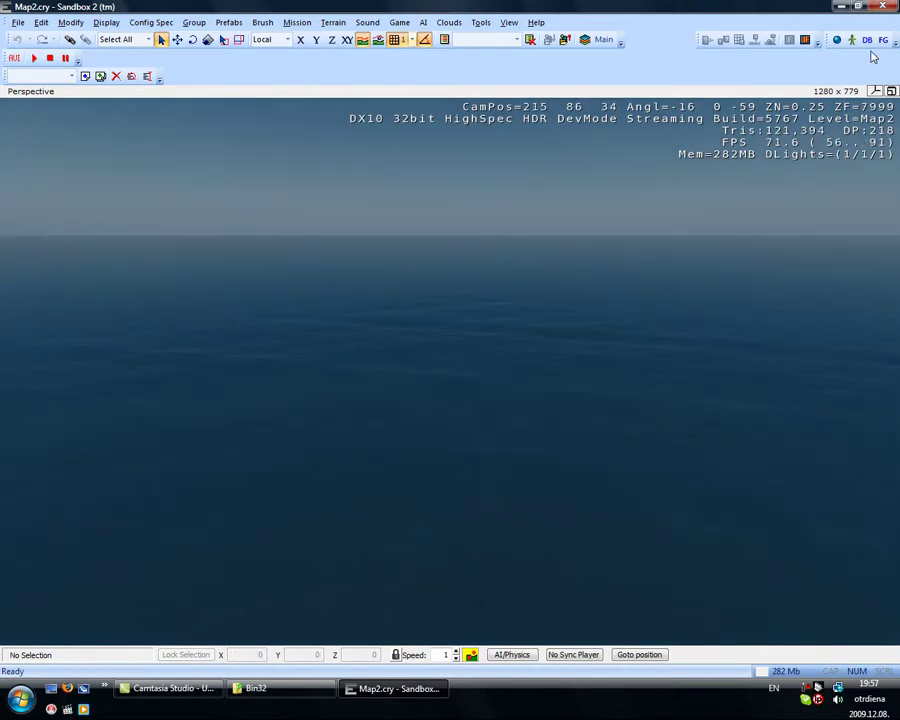
{"action": "left_click", "coordinate": [867, 40]}
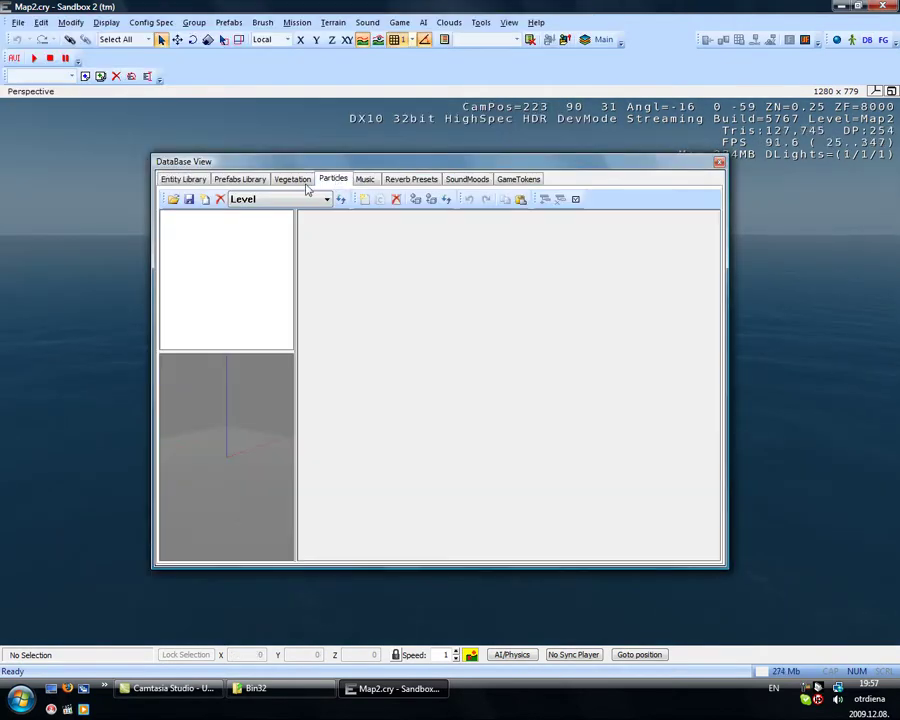
{"action": "left_click", "coordinate": [173, 199]}
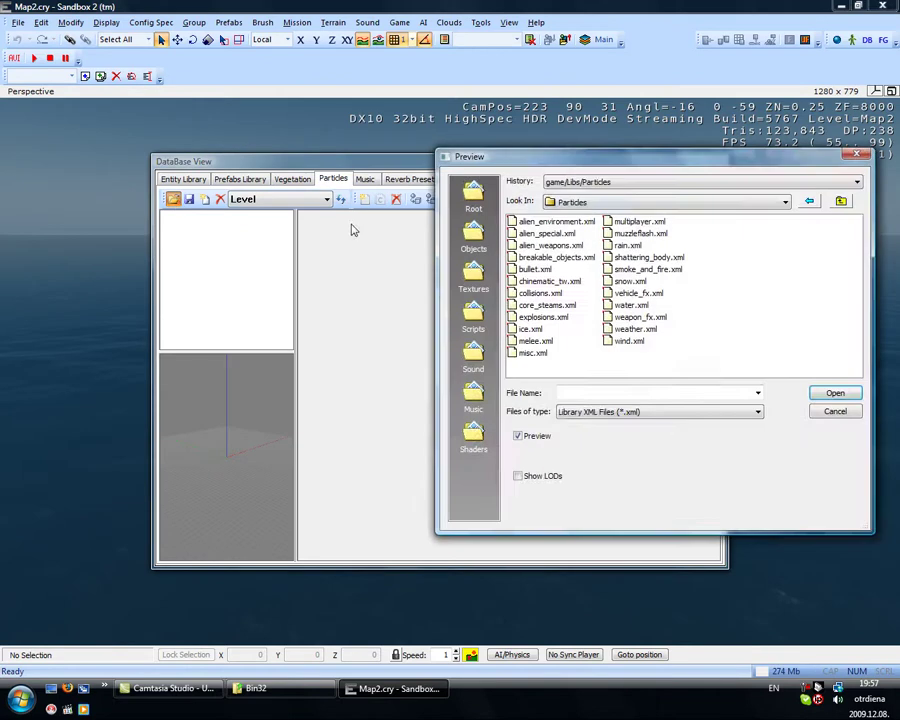
{"action": "left_click", "coordinate": [655, 296]}
{"action": "left_click", "coordinate": [665, 270]}
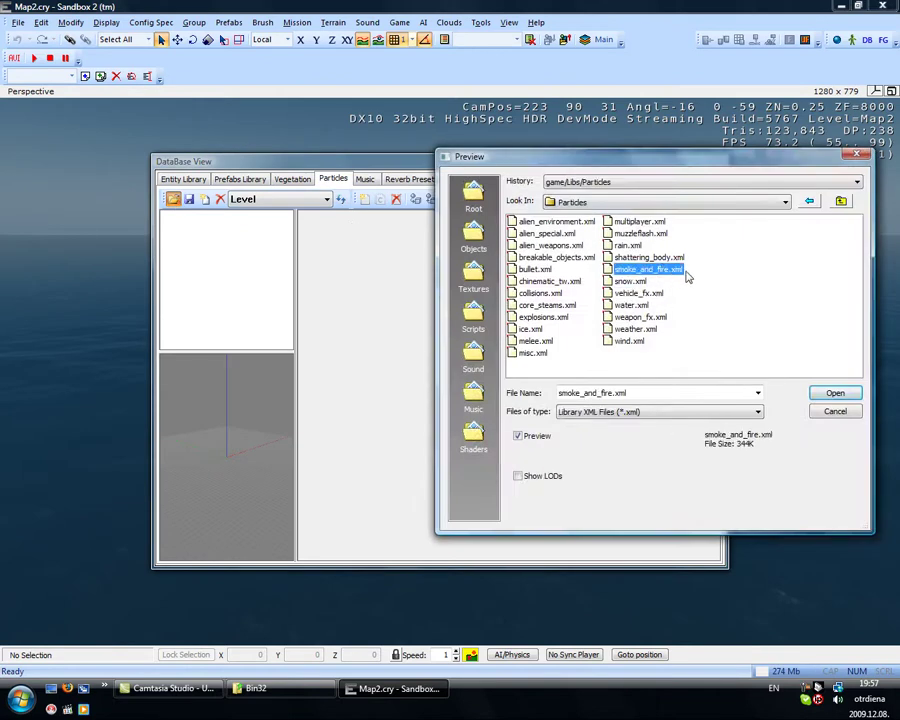
{"action": "left_click", "coordinate": [854, 394]}
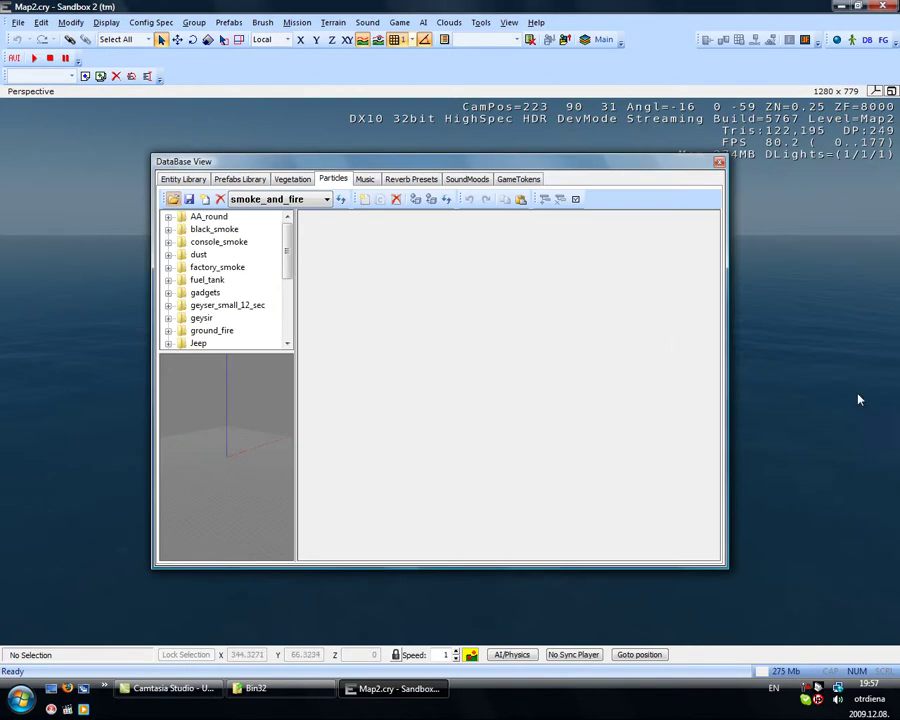
- Preview the large particle effect in the factory_smoke folder
{"action": "left_click", "coordinate": [168, 267]}
{"action": "left_click", "coordinate": [208, 280]}
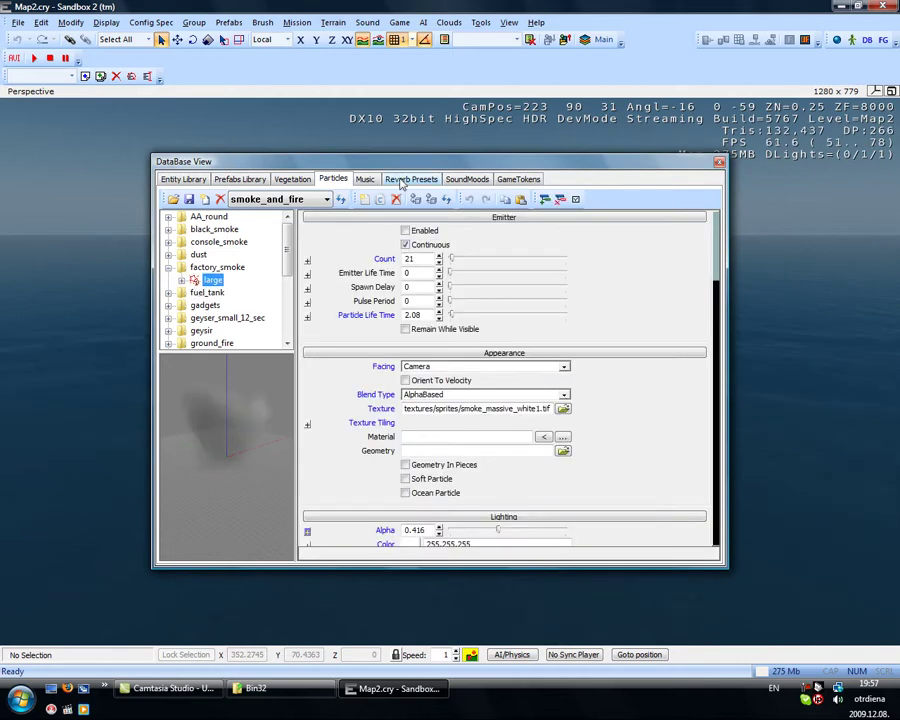
{"action": "left_click", "coordinate": [169, 268]}
- Place the sidewinder particle effect from the weapon_stinger folder into the level and activate Move mode
{"action": "scroll", "coordinate": [214, 293], "scroll_direction": "down", "scroll_amount": 4}
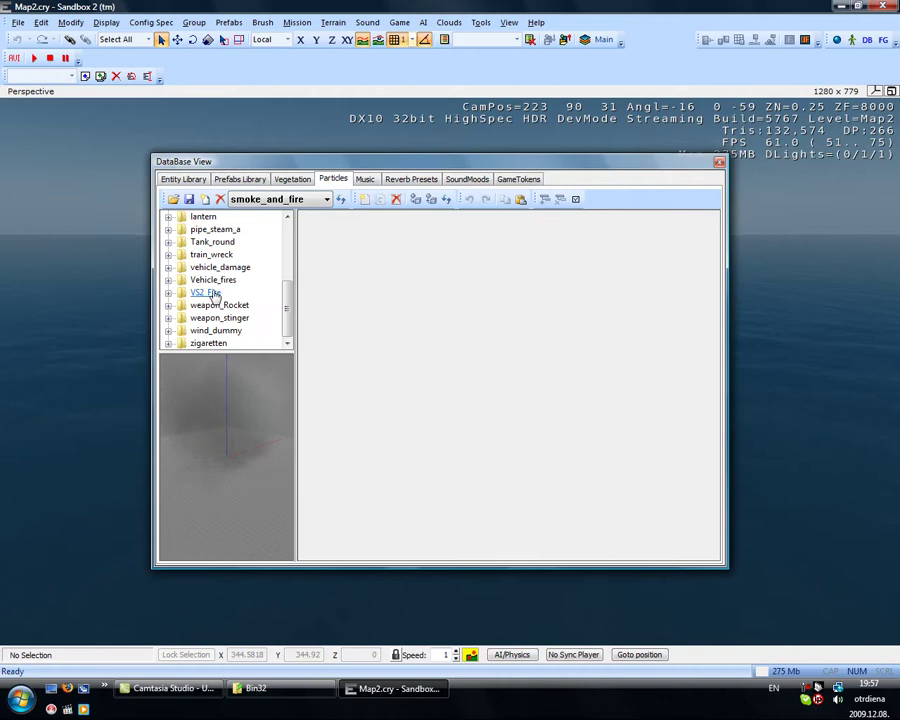
{"action": "left_click", "coordinate": [168, 318]}
{"action": "left_click", "coordinate": [212, 318]}
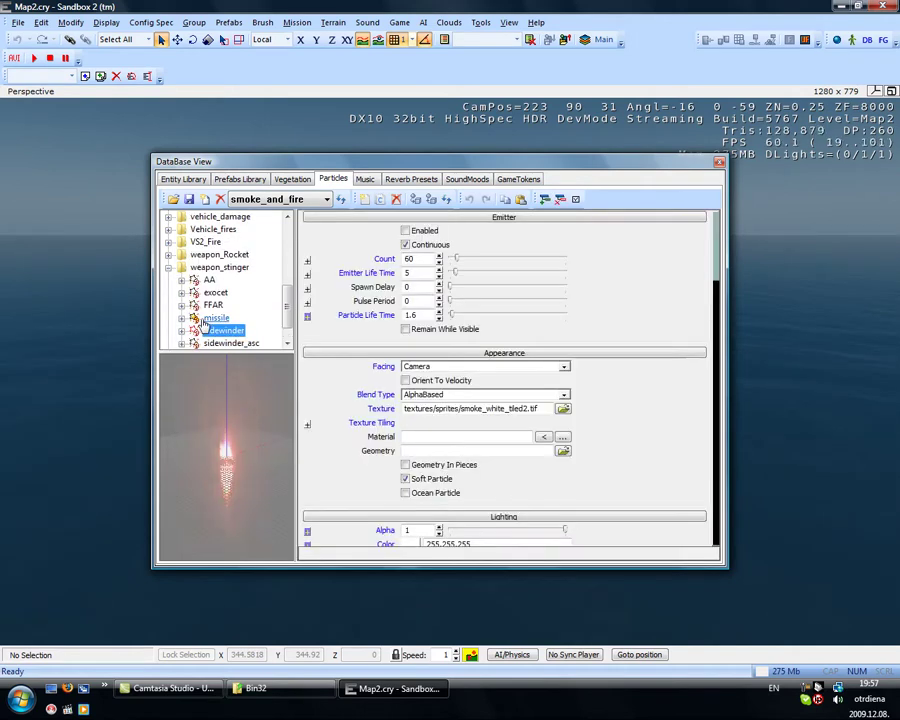
{"action": "left_click", "coordinate": [205, 330]}
{"action": "left_click_drag", "start_coordinate": [292, 161], "coordinate": [688, 198]}
{"action": "left_click_drag", "start_coordinate": [663, 370], "coordinate": [424, 432]}
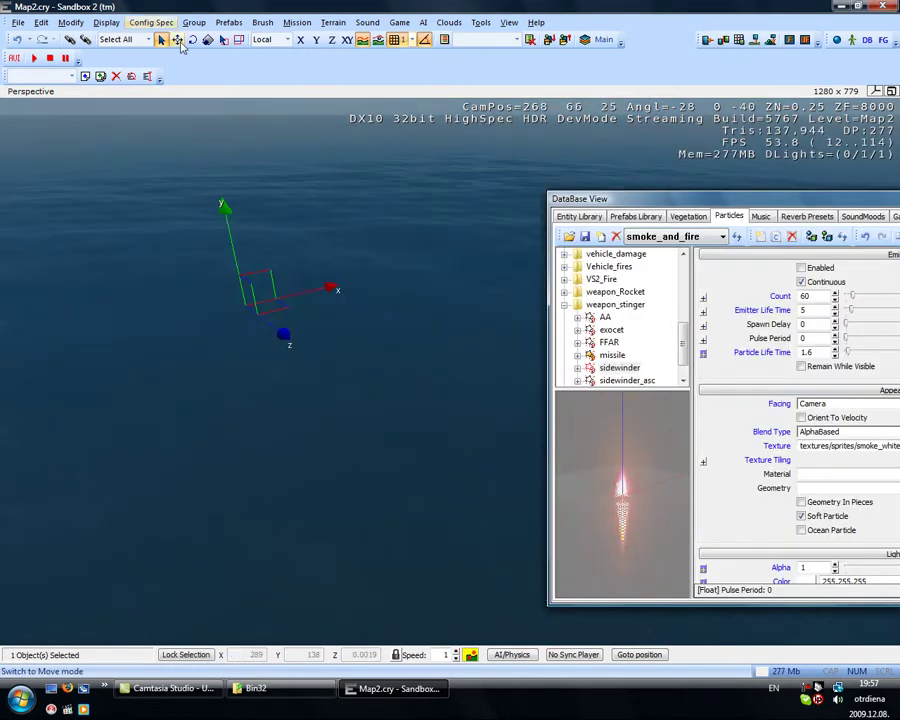
{"action": "left_click", "coordinate": [177, 39]}
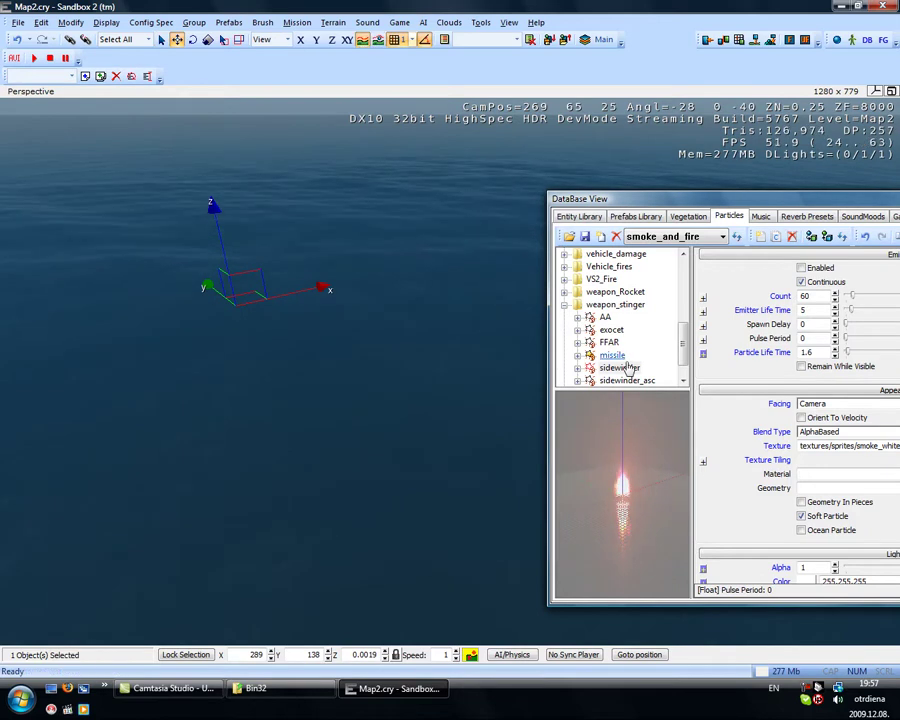
- Place the missile particle effect from the weapon_stinger folder on the water and view it up close
{"action": "left_click_drag", "start_coordinate": [619, 358], "coordinate": [469, 373]}
{"action": "key", "text": "w"}
{"action": "mouse_move", "coordinate": [469, 373]}
{"action": "right_mouse_down"}
{"action": "mouse_move", "coordinate": [446, 341]}
{"action": "mouse_move", "coordinate": [473, 369]}
{"action": "mouse_move", "coordinate": [463, 381]}
{"action": "mouse_move", "coordinate": [472, 383]}
{"action": "right_mouse_up"}
{"action": "key", "text": "w"}
{"action": "key", "text": "w"}
{"action": "key", "text": "s"}
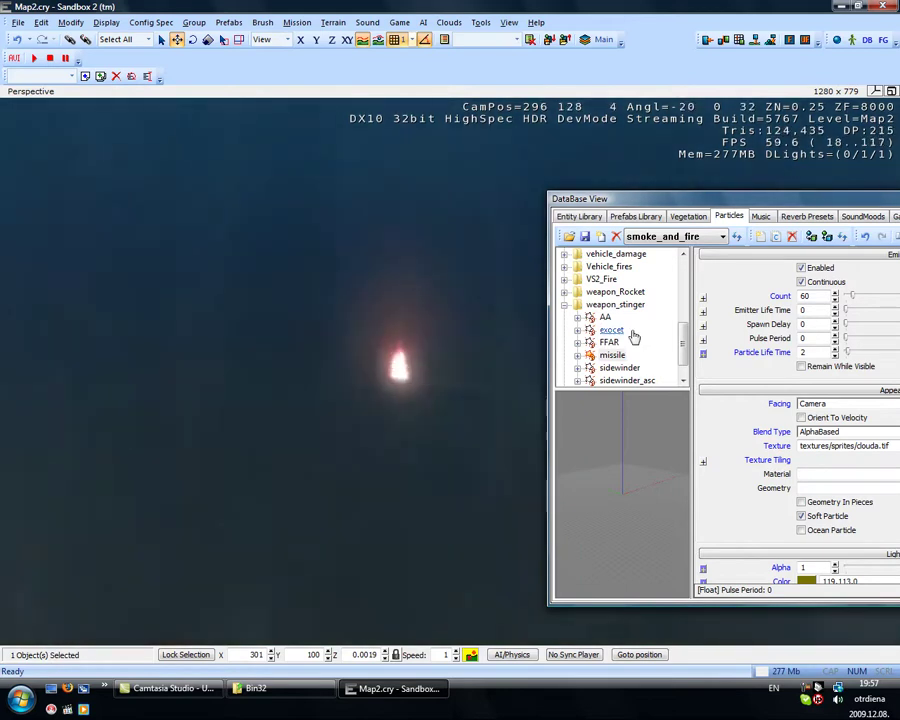
- Place the exocet particle effect from the weapon_stinger folder into the level near the existing flame
{"action": "left_click", "coordinate": [618, 356]}
{"action": "left_click", "coordinate": [613, 346]}
{"action": "key", "text": "d"}
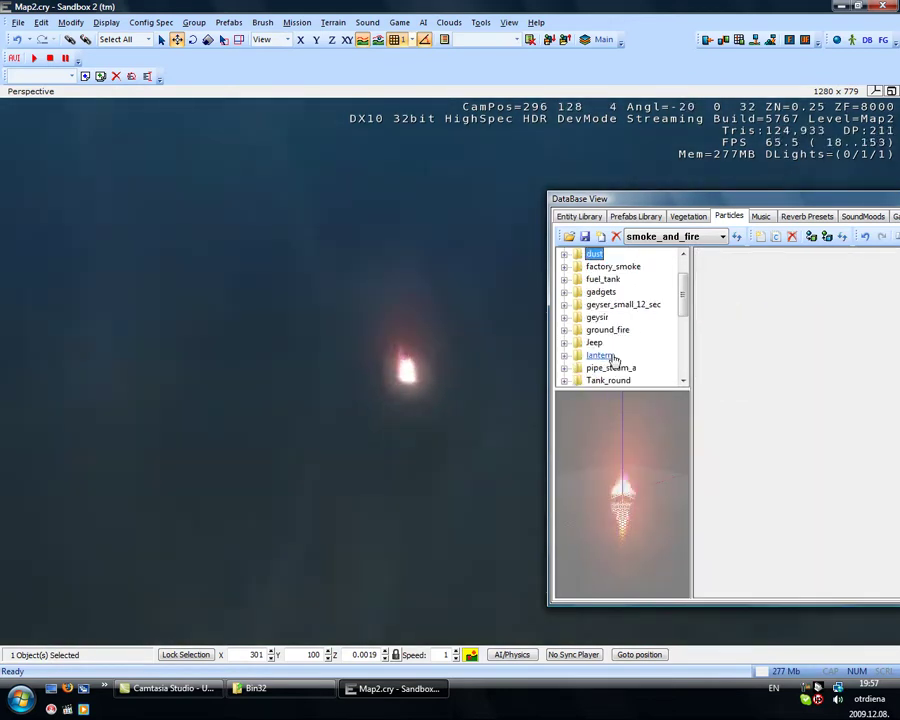
{"action": "scroll", "coordinate": [612, 330], "scroll_direction": "down", "scroll_amount": 10}
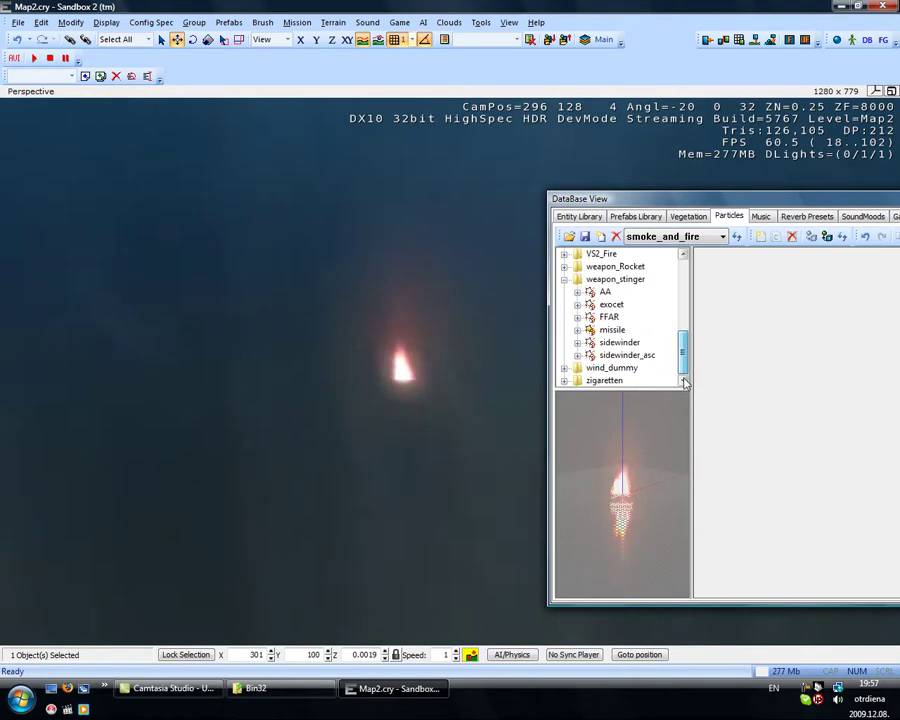
{"action": "left_click", "coordinate": [610, 305]}
{"action": "left_click_drag", "start_coordinate": [611, 306], "coordinate": [478, 432]}
{"action": "key", "text": "d"}
{"action": "right_click_drag", "start_coordinate": [478, 428], "coordinate": [477, 425]}
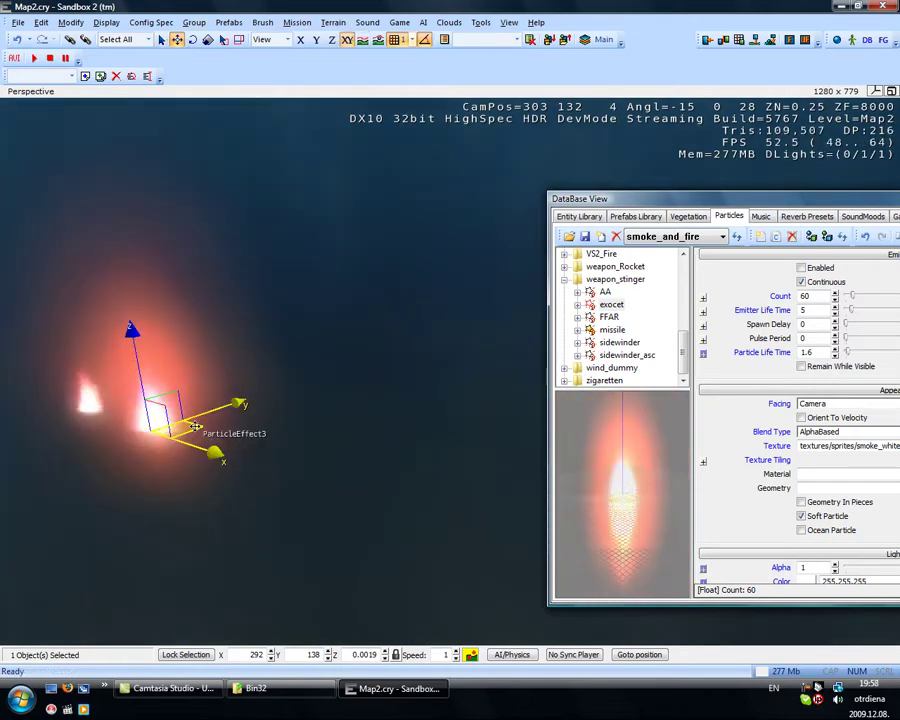
- Raise the exocet particle effect along the Z axis to a height of about 7
{"action": "left_click_drag", "start_coordinate": [133, 333], "coordinate": [172, 225]}
{"action": "right_click_drag", "start_coordinate": [258, 308], "coordinate": [253, 297]}
{"action": "left_click_drag", "start_coordinate": [225, 210], "coordinate": [187, 130]}
{"action": "right_click_drag", "start_coordinate": [307, 323], "coordinate": [297, 239]}
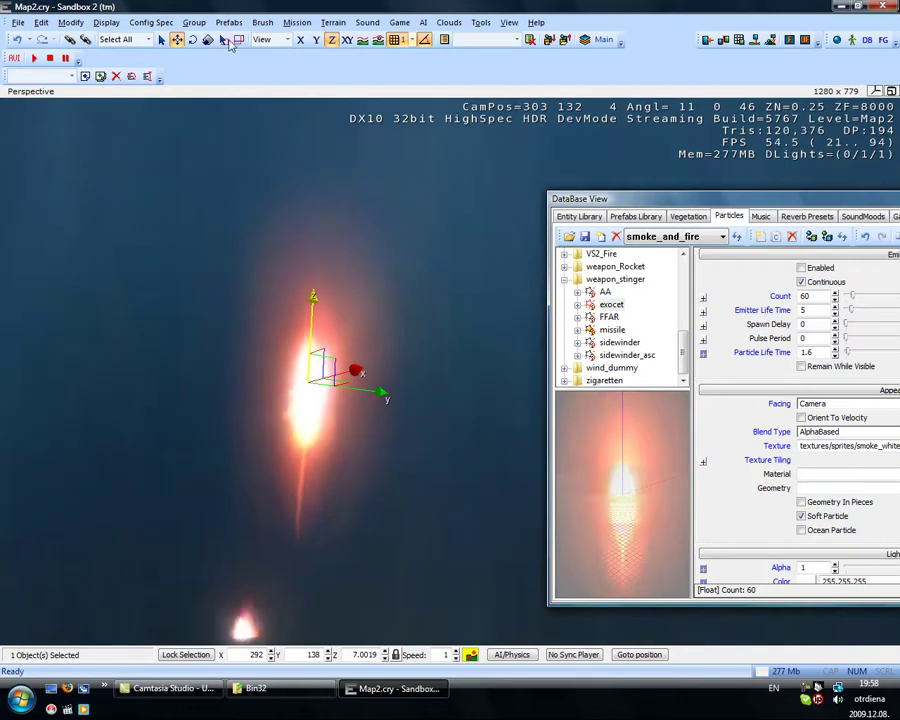
- Scale the exocet particle effect to about 2.85 along Y, stretch it along X, and deselect it
{"action": "left_click", "coordinate": [207, 39]}
{"action": "left_click_drag", "start_coordinate": [315, 295], "coordinate": [346, 283]}
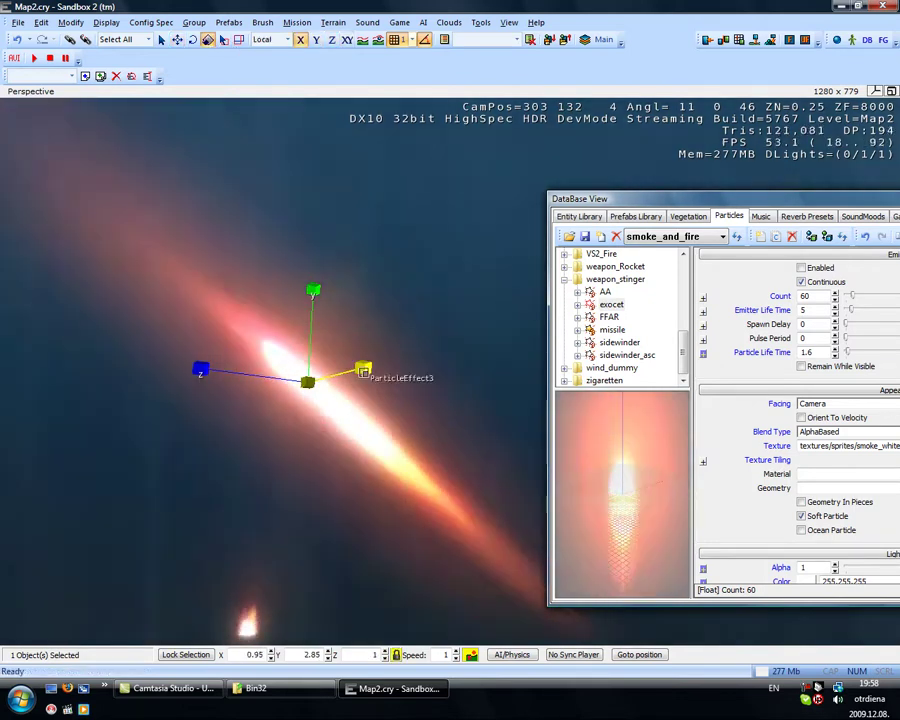
{"action": "left_click_drag", "start_coordinate": [363, 370], "coordinate": [803, 312]}
{"action": "key", "text": "a"}
{"action": "right_click_drag", "start_coordinate": [406, 382], "coordinate": [376, 414]}
{"action": "left_click", "coordinate": [405, 382]}
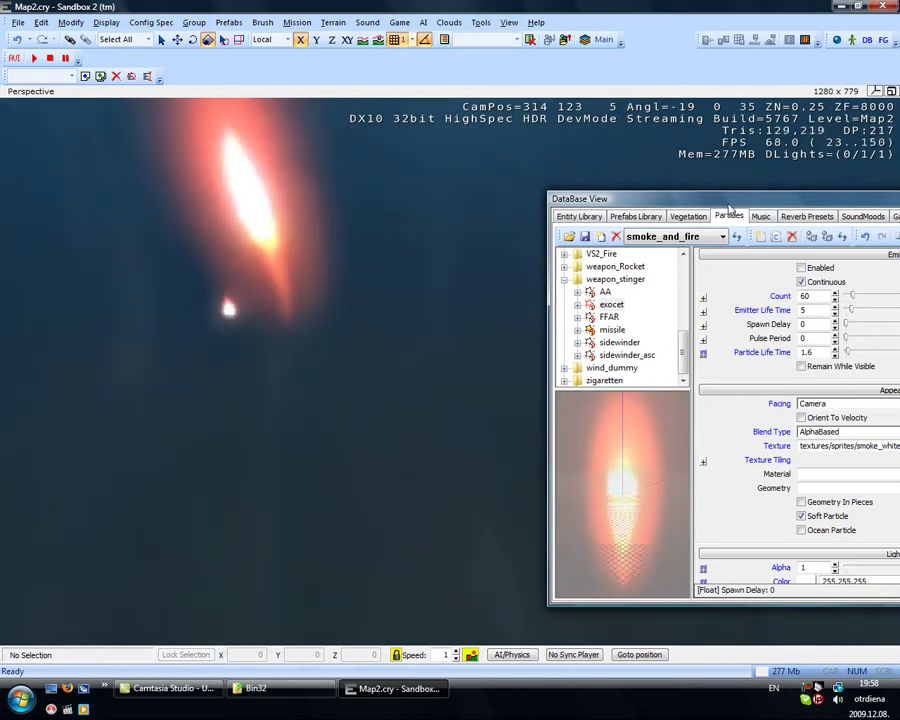
- Load the misc particle library into the particle database
{"action": "left_click_drag", "start_coordinate": [728, 202], "coordinate": [502, 200]}
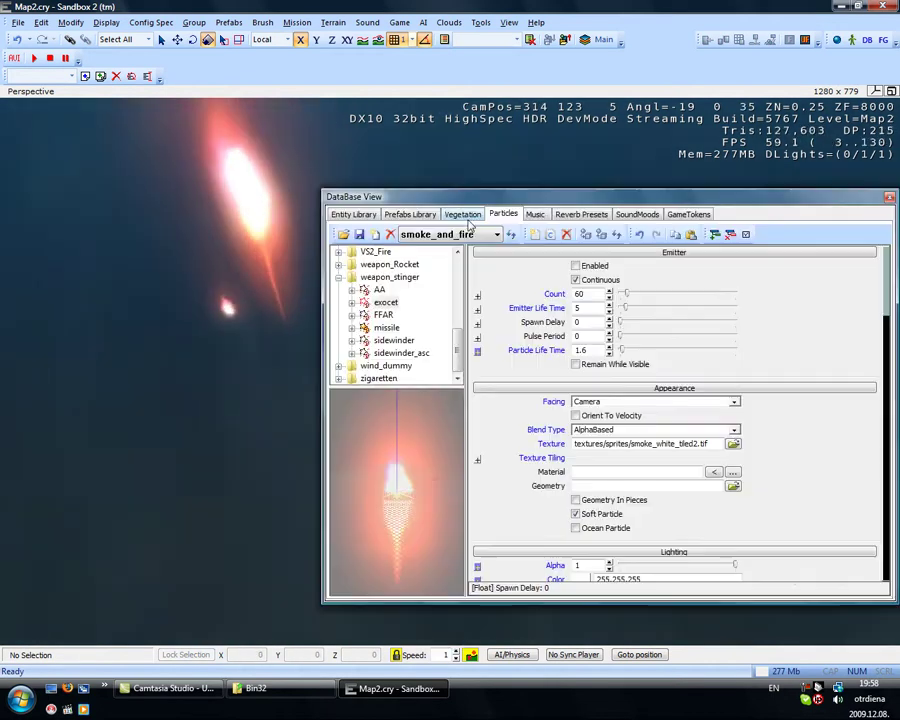
{"action": "left_click", "coordinate": [343, 235]}
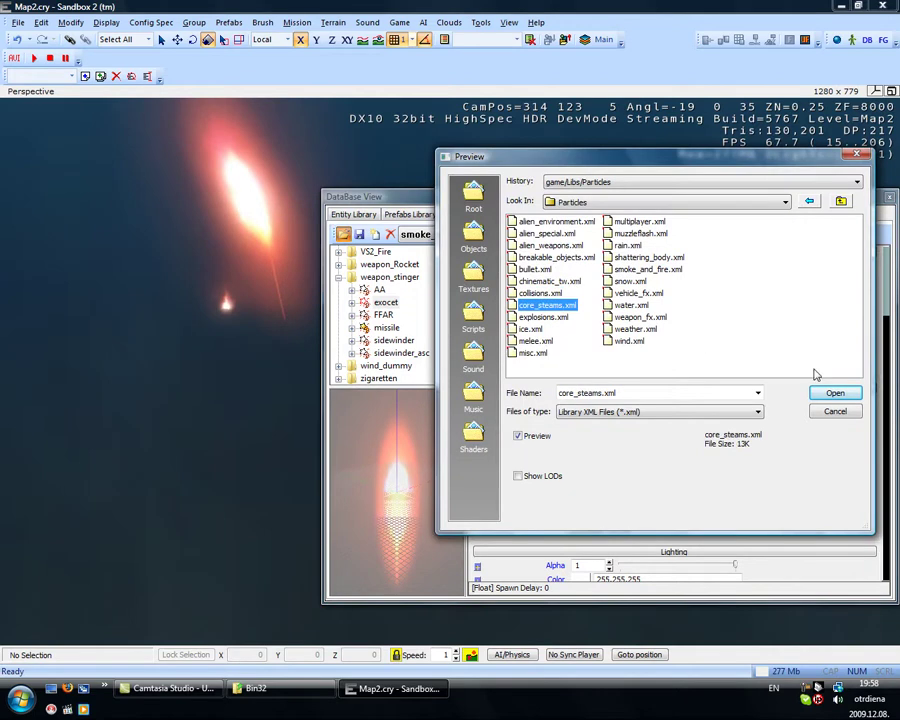
{"action": "left_click", "coordinate": [835, 392]}
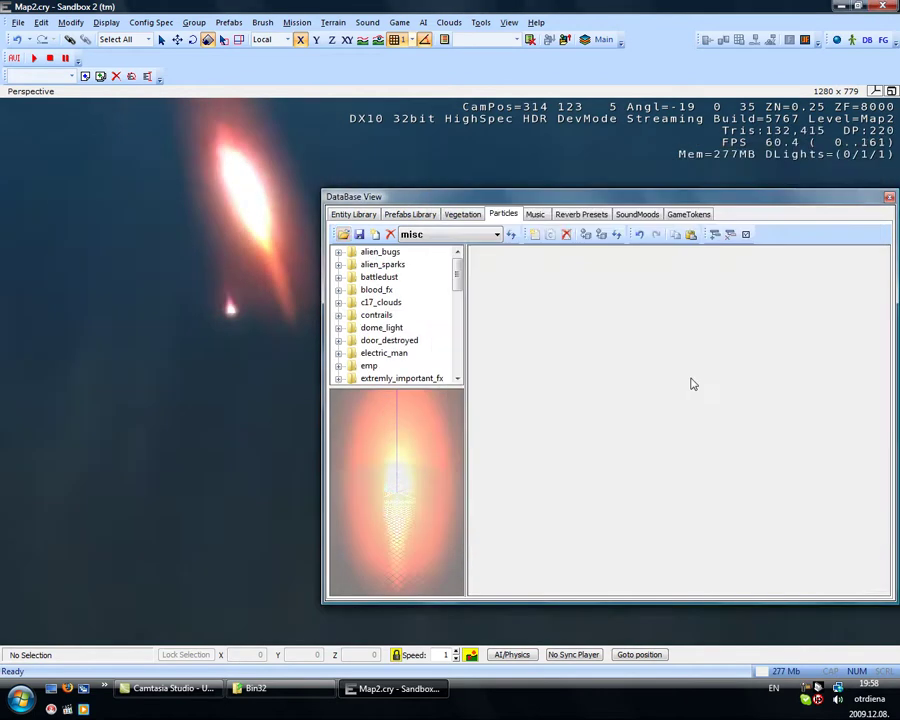
- Preview the insects and small_veg_insects effects in the alien_bugs folder and the target effect in the rocket folder
{"action": "left_click", "coordinate": [338, 252]}
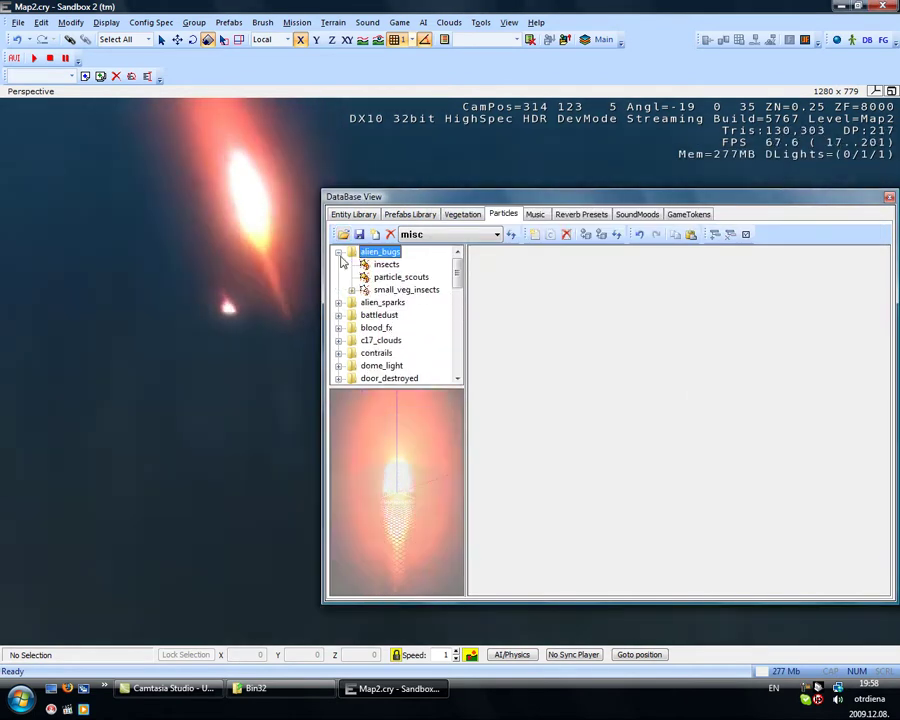
{"action": "left_click", "coordinate": [385, 264]}
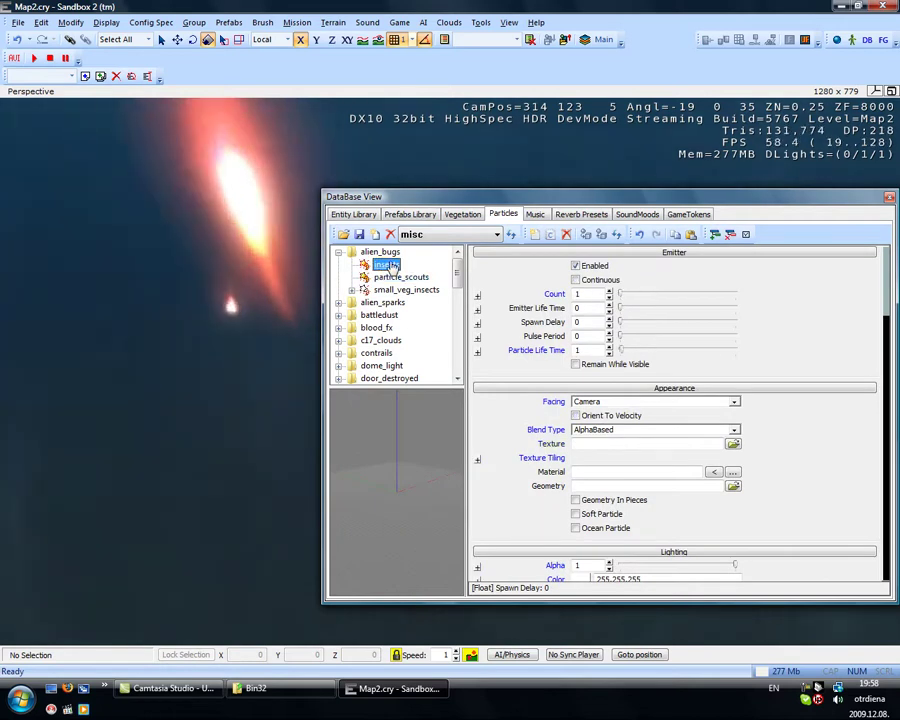
{"action": "left_click", "coordinate": [403, 290]}
{"action": "left_click", "coordinate": [338, 252]}
{"action": "scroll", "coordinate": [410, 340], "scroll_direction": "down", "scroll_amount": 8}
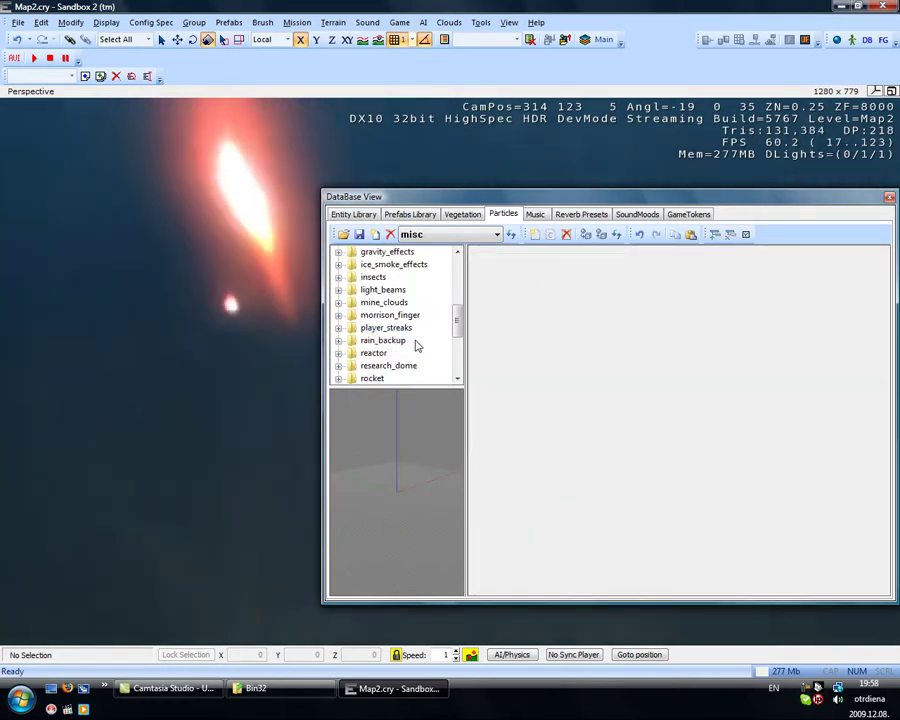
{"action": "left_click", "coordinate": [338, 302]}
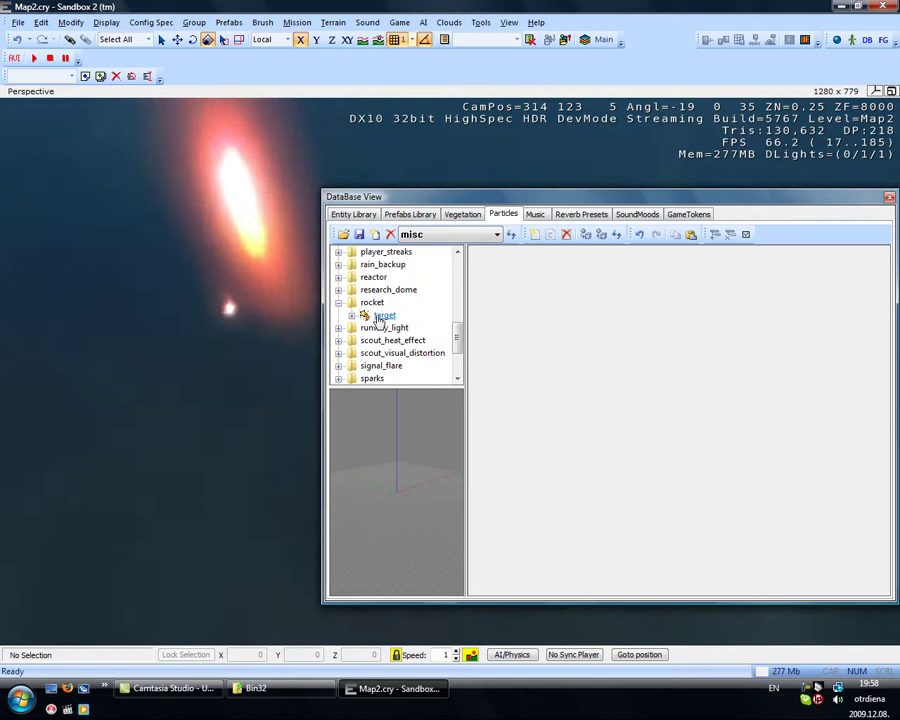
{"action": "left_click", "coordinate": [378, 315]}
{"action": "scroll", "coordinate": [385, 335], "scroll_direction": "up", "scroll_amount": 5}
{"action": "scroll", "coordinate": [343, 314], "scroll_direction": "up", "scroll_amount": 2}
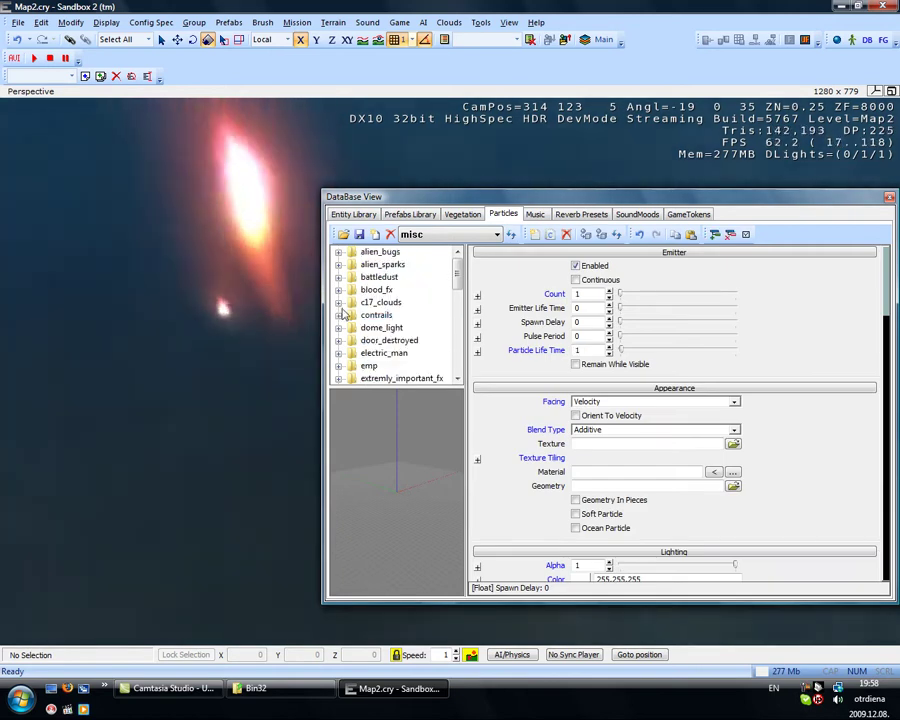
- Place the dust particle effect from the c17_clouds folder into the level near the existing flames
{"action": "left_click", "coordinate": [338, 302]}
{"action": "left_click", "coordinate": [400, 327]}
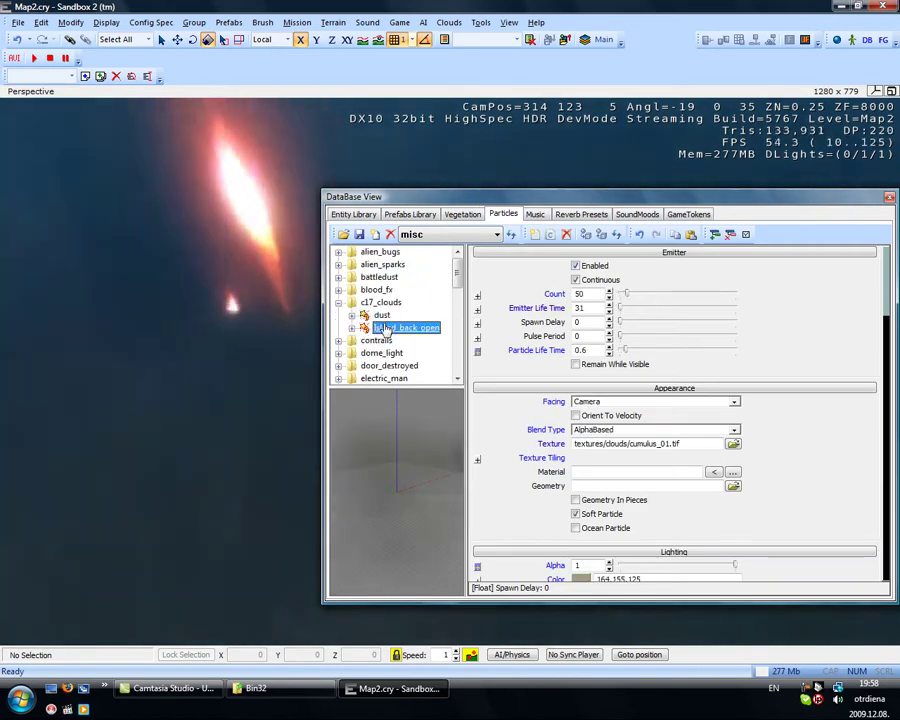
{"action": "left_click_drag", "start_coordinate": [380, 315], "coordinate": [290, 366]}
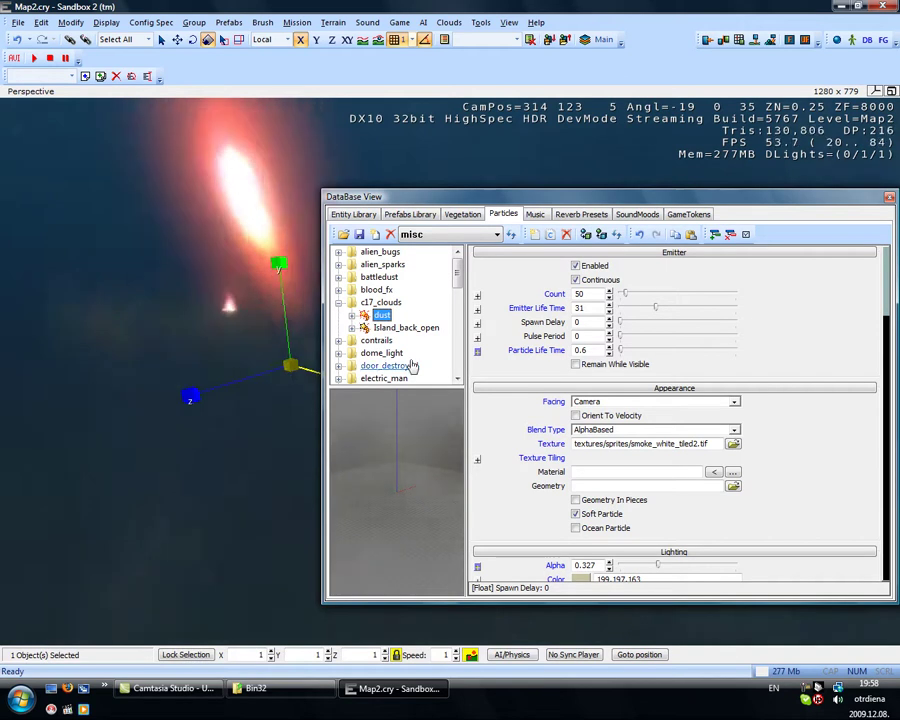
{"action": "left_click", "coordinate": [288, 378]}
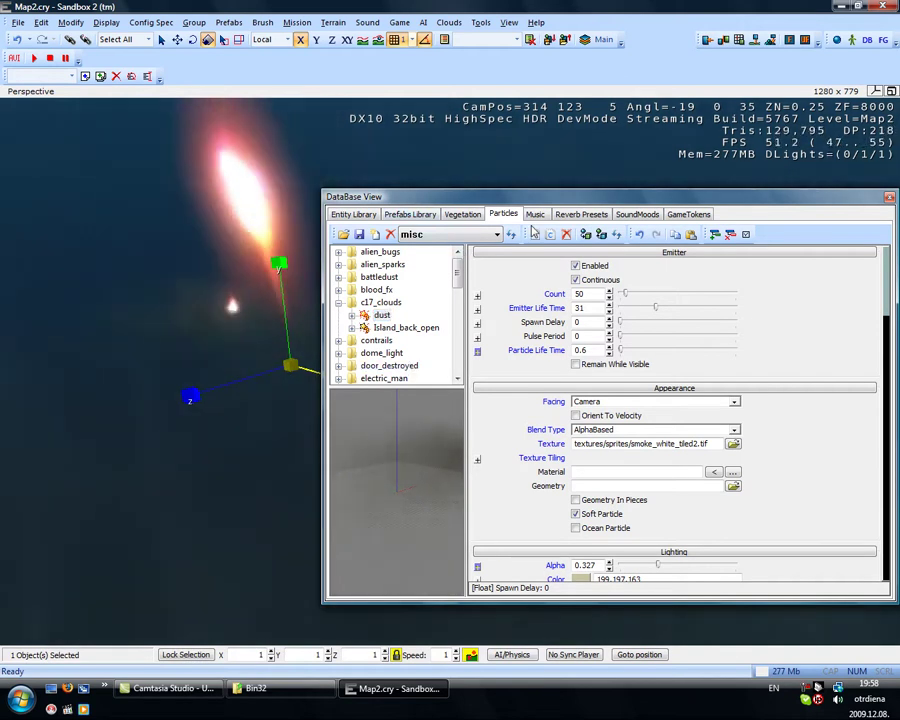
- Look through the Music, Reverb Presets (Alien4), SoundMoods and GameTokens libraries, and close the database window
{"action": "left_click", "coordinate": [535, 214]}
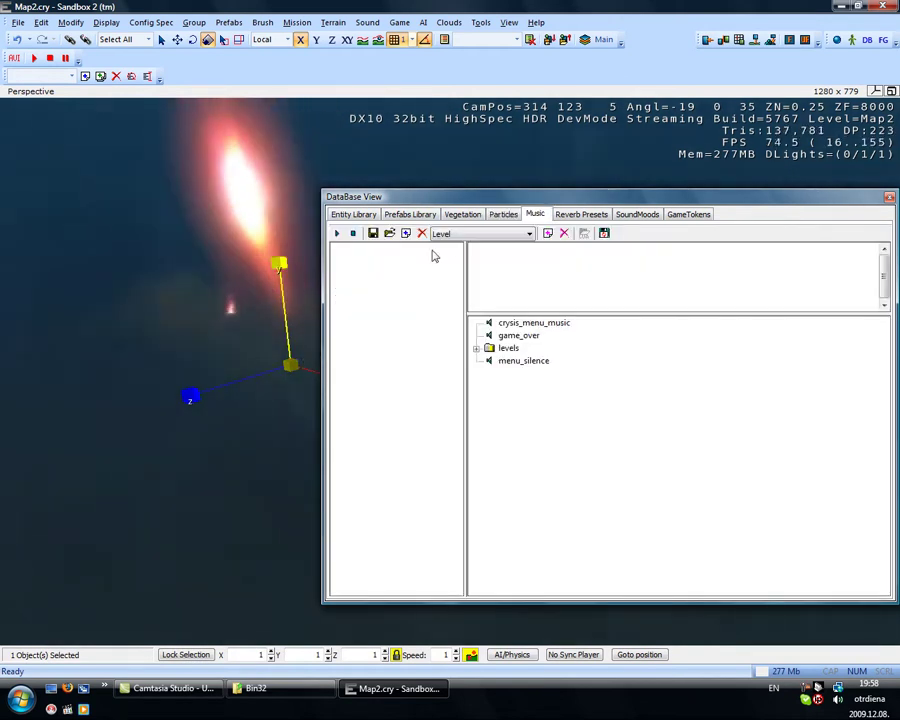
{"action": "left_click", "coordinate": [581, 214]}
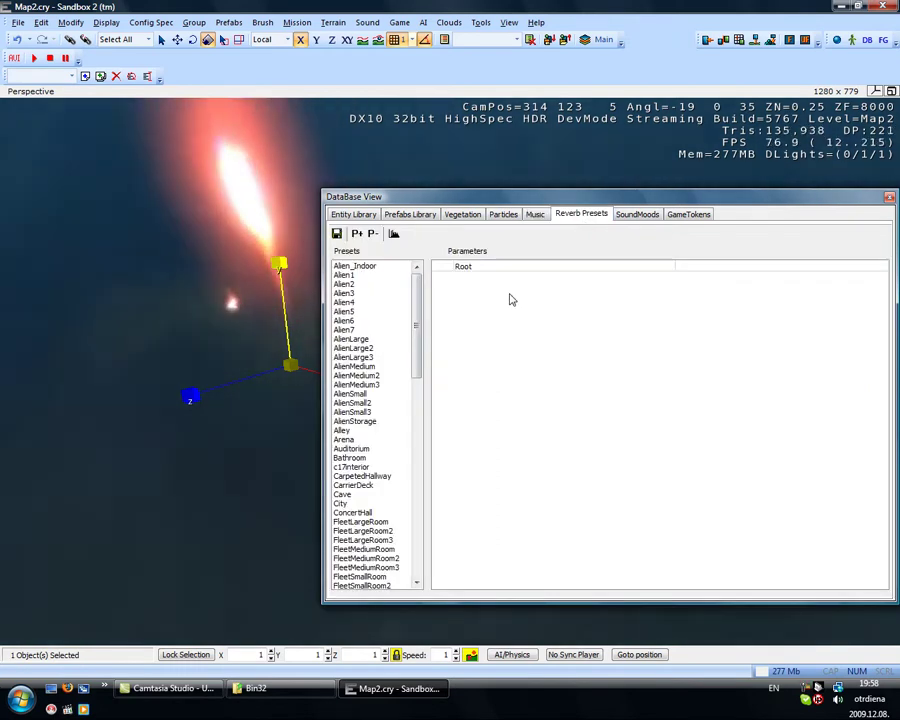
{"action": "left_click", "coordinate": [350, 302]}
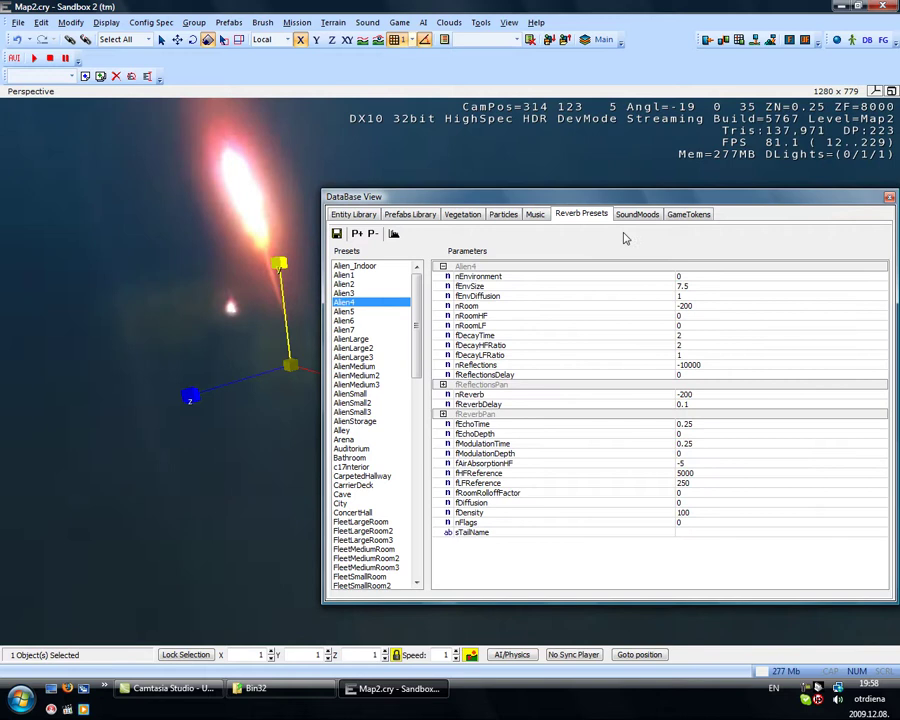
{"action": "left_click", "coordinate": [634, 214]}
{"action": "left_click", "coordinate": [688, 214]}
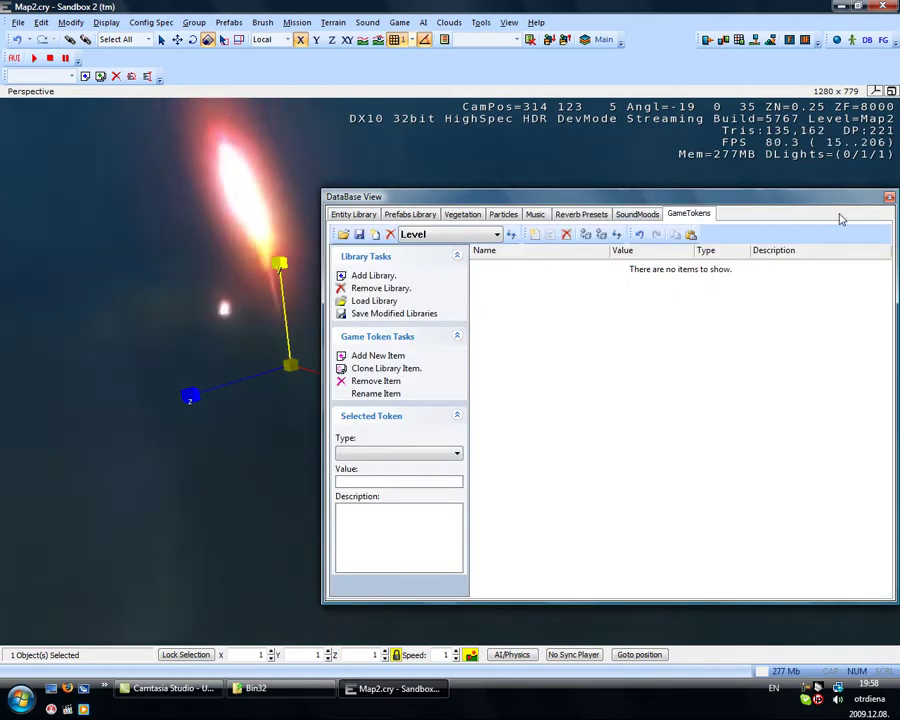
{"action": "left_click", "coordinate": [889, 197]}
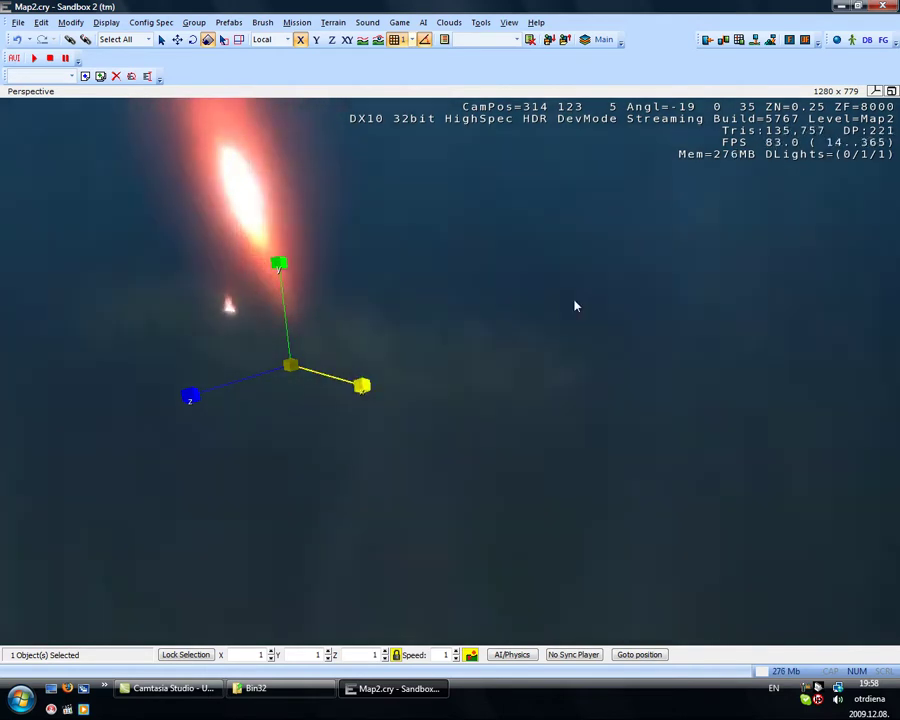
{"action": "right_click_drag", "start_coordinate": [575, 301], "coordinate": [562, 326]}
{"action": "key", "text": "s"}
{"action": "key", "text": "d"}
{"action": "key", "text": "w"}
{"action": "key", "text": "d"}
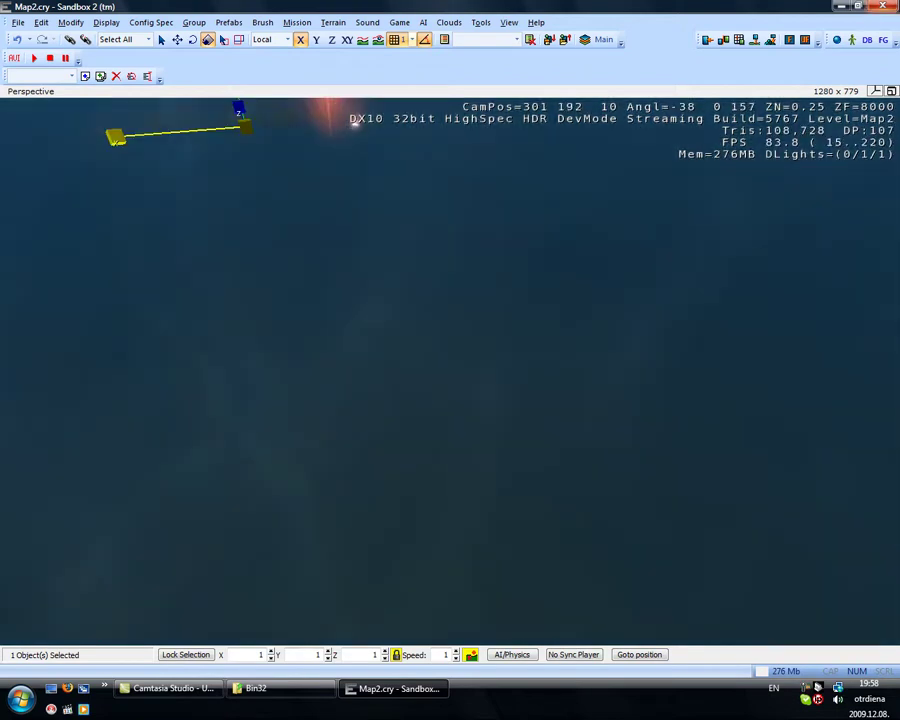
- Open the Flow Graph editor, look through its list of component node classes, and close it
{"action": "left_click", "coordinate": [881, 40]}
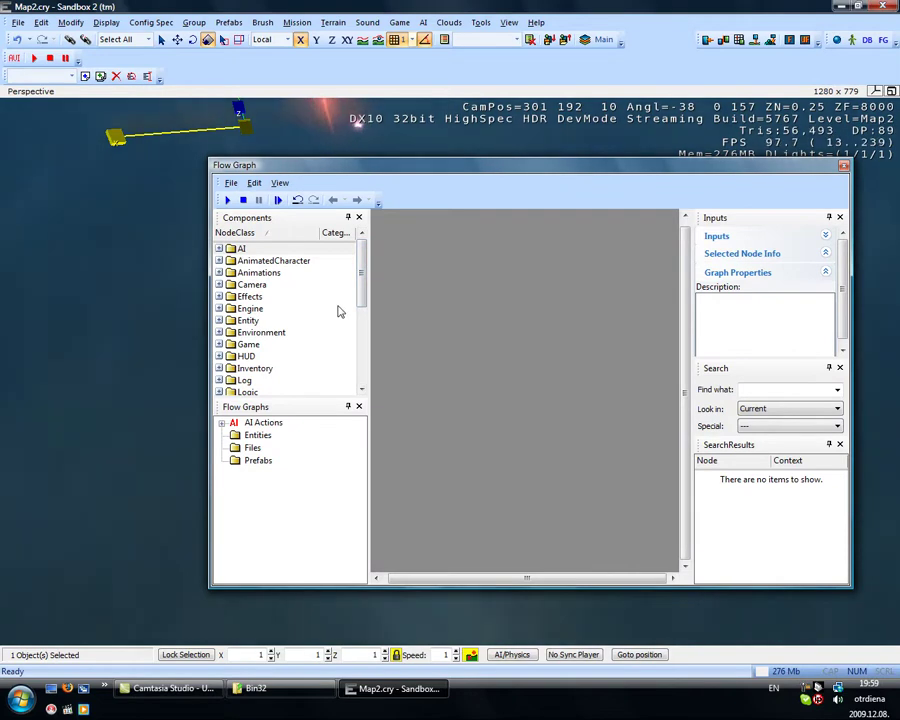
{"action": "left_click_drag", "start_coordinate": [364, 303], "coordinate": [364, 363]}
{"action": "left_click_drag", "start_coordinate": [381, 413], "coordinate": [432, 237]}
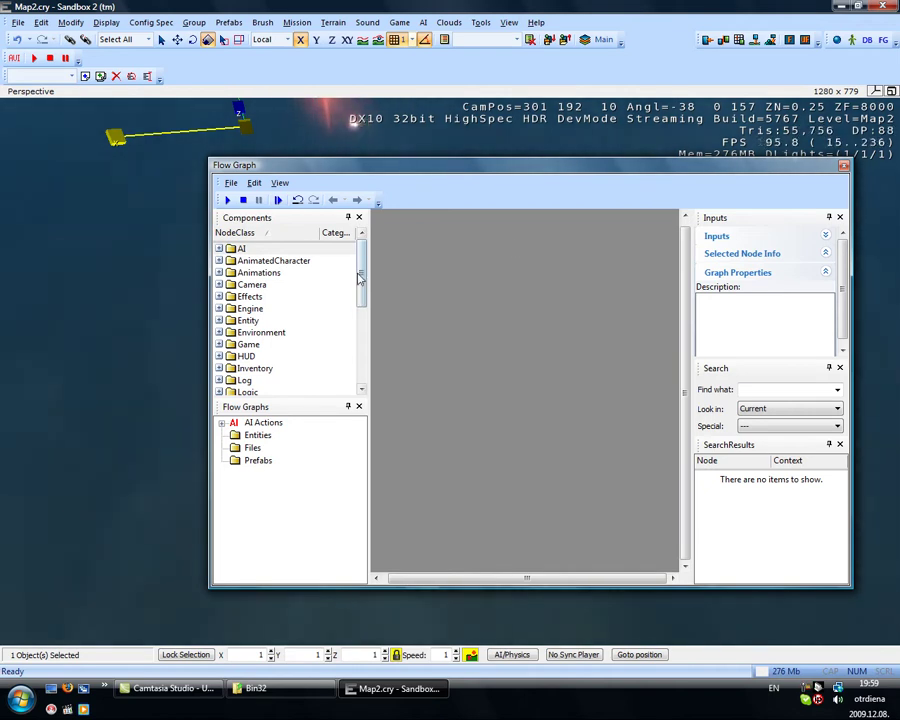
{"action": "left_click", "coordinate": [843, 165]}
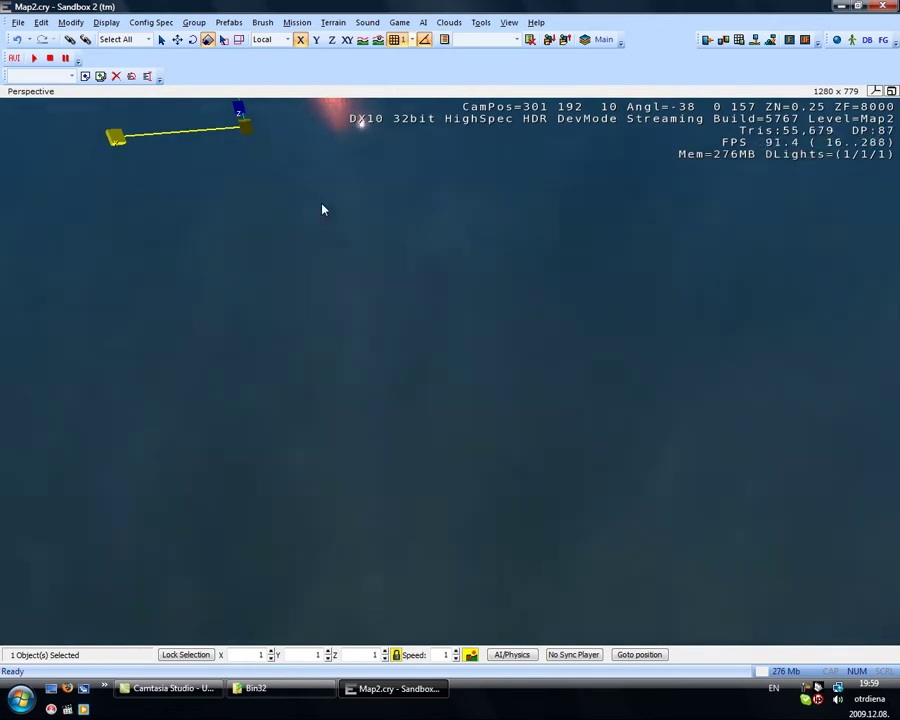
- Deselect the placed effect and toggle the display helpers in the perspective viewport
{"action": "left_click_drag", "start_coordinate": [140, 128], "coordinate": [190, 210]}
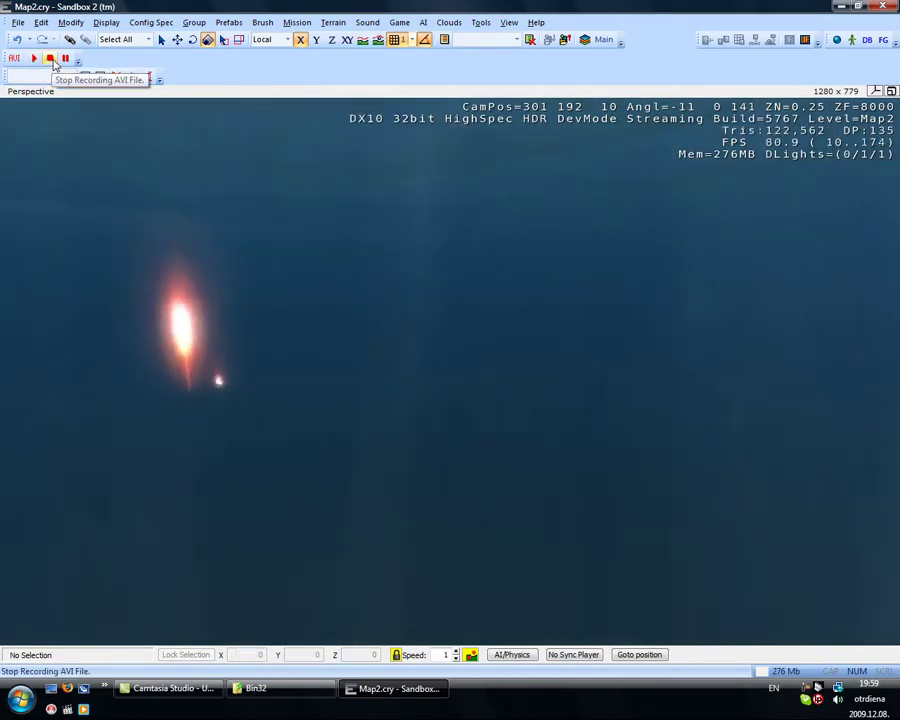
{"action": "left_click", "coordinate": [50, 57]}
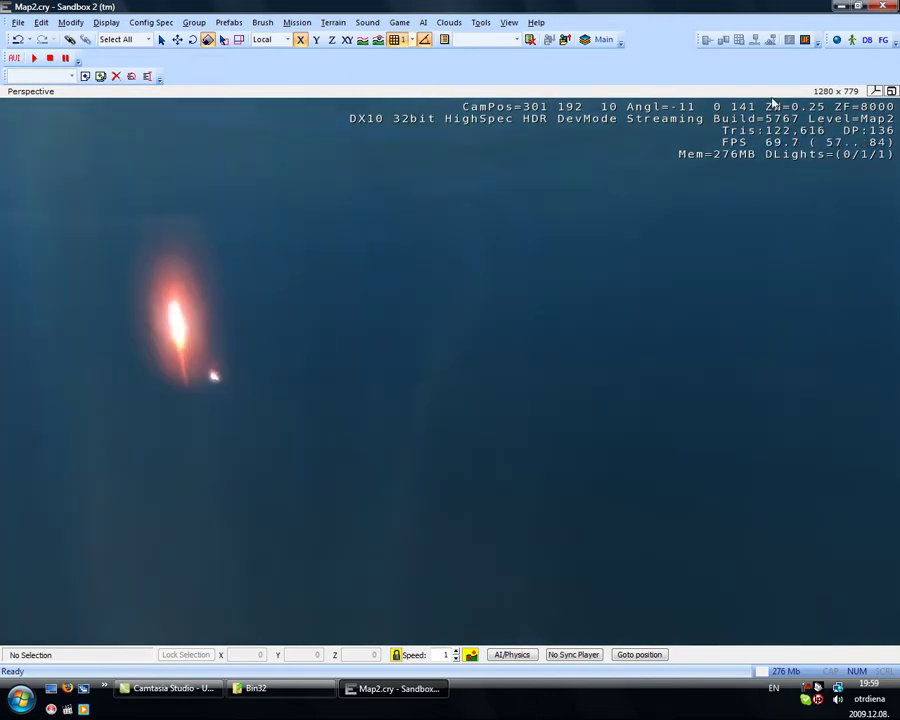
{"action": "left_click", "coordinate": [876, 91]}
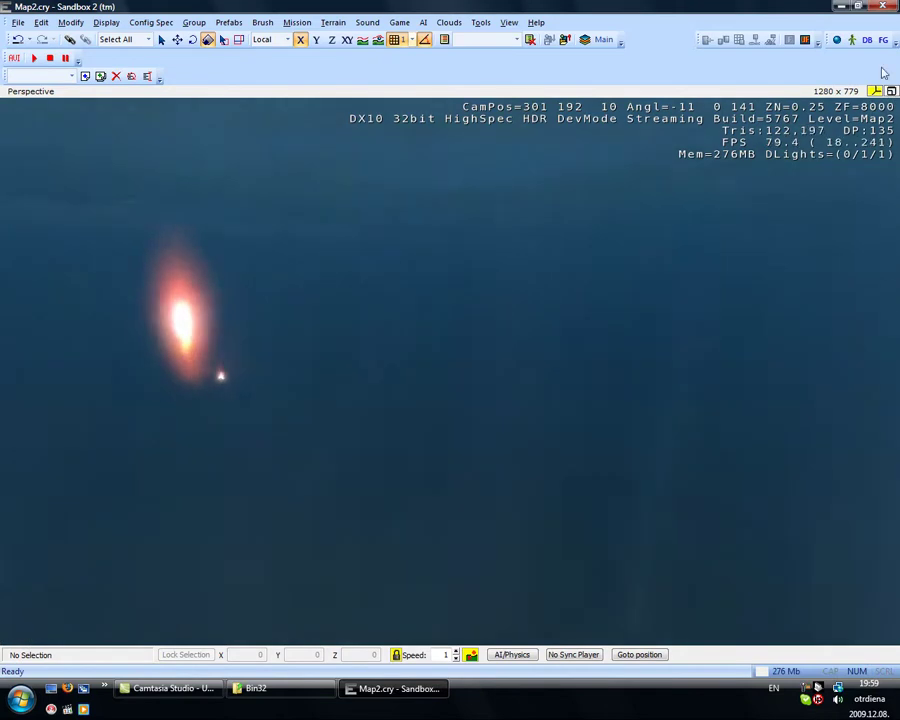
- View the Material Editor and the Character Editor, dismissing the errors report and closing both editors
{"action": "left_click", "coordinate": [836, 40]}
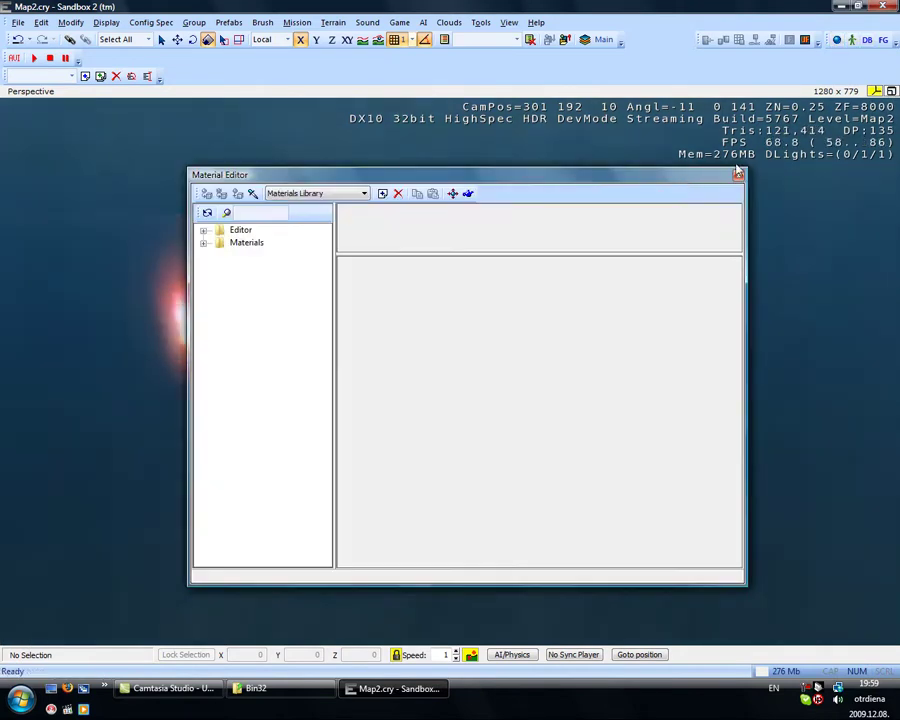
{"action": "left_click", "coordinate": [738, 174]}
{"action": "left_click", "coordinate": [851, 40]}
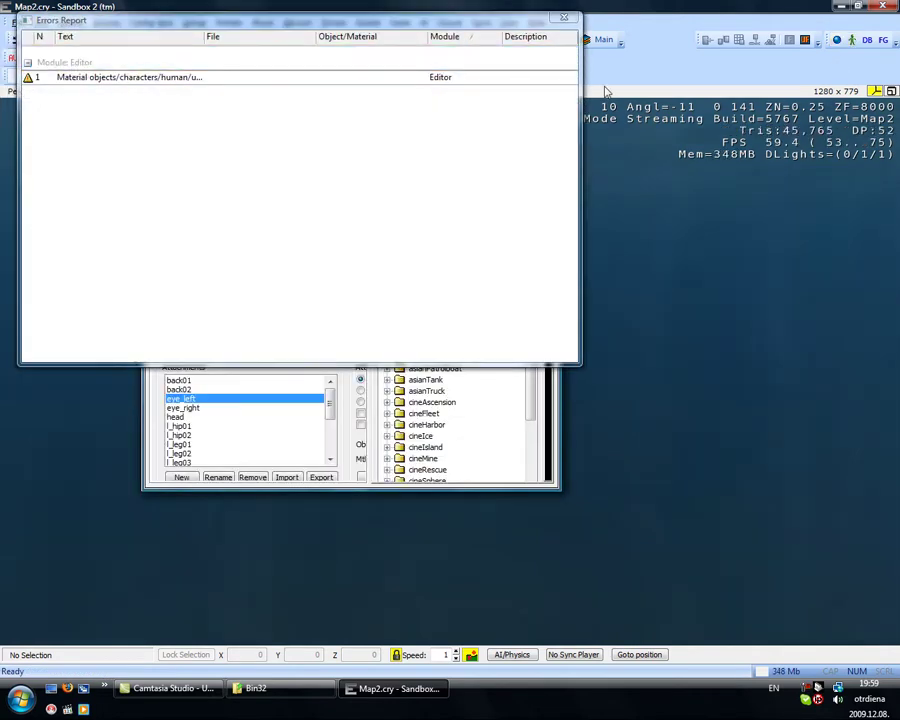
{"action": "left_click", "coordinate": [564, 17]}
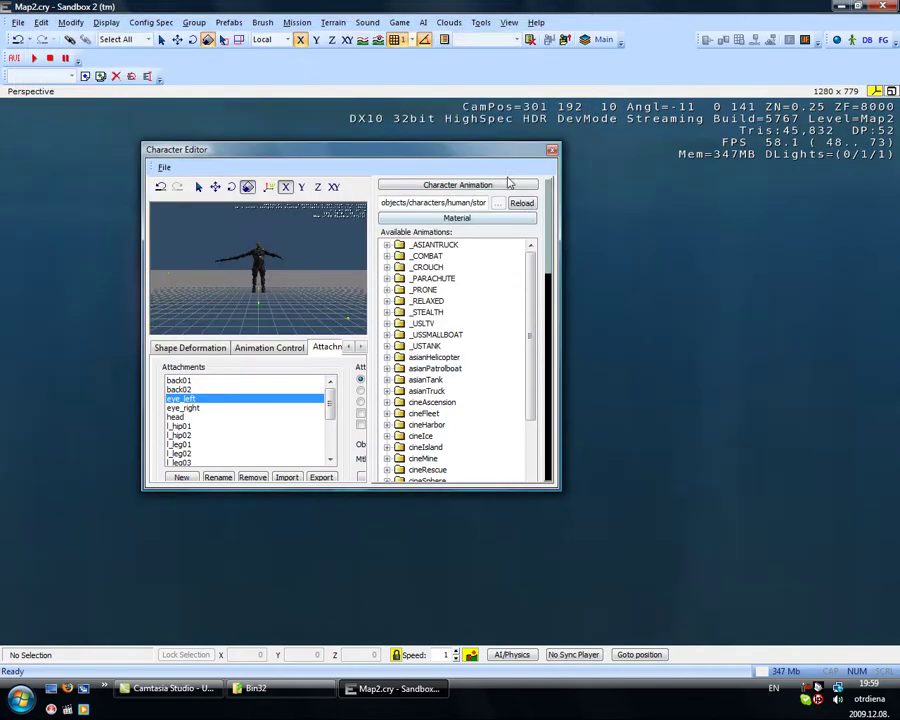
{"action": "left_click", "coordinate": [552, 151]}
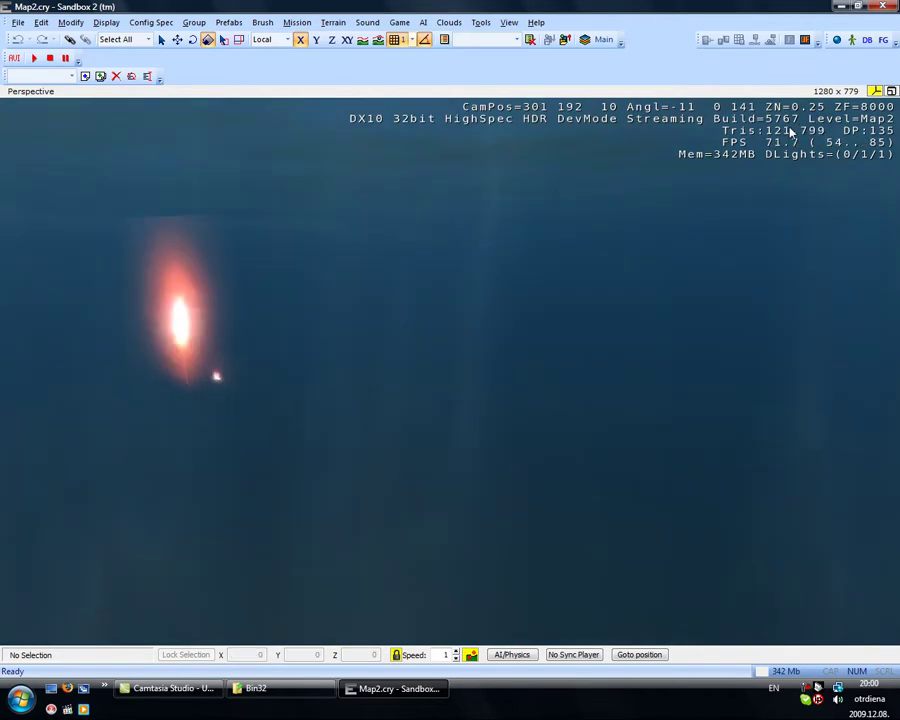
- Show the Rollup Bar with its object categories beside the viewport
{"action": "left_click", "coordinate": [503, 24]}
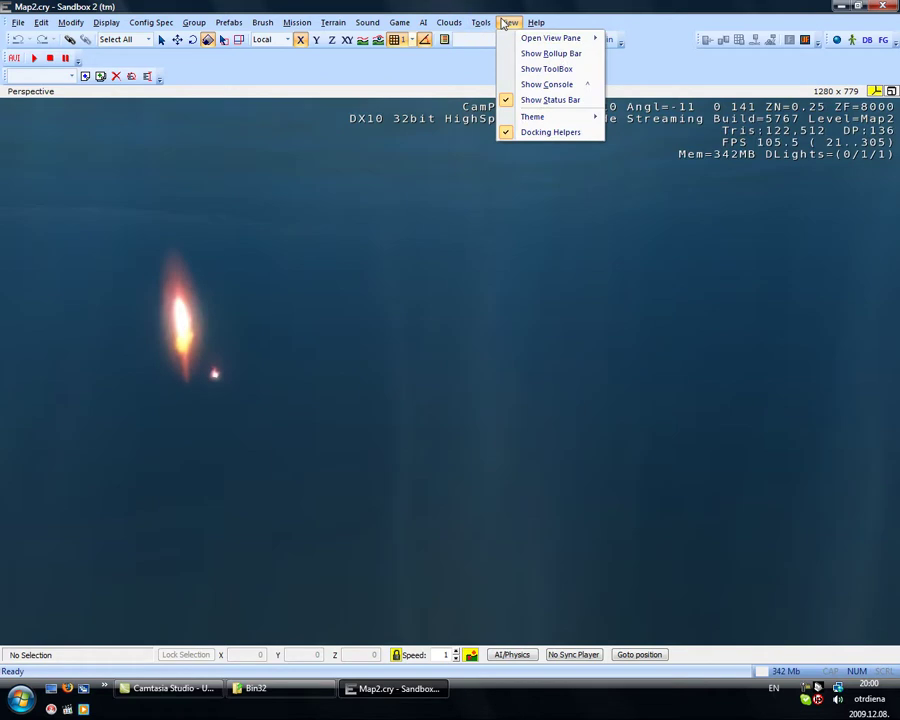
{"action": "left_click", "coordinate": [596, 55]}
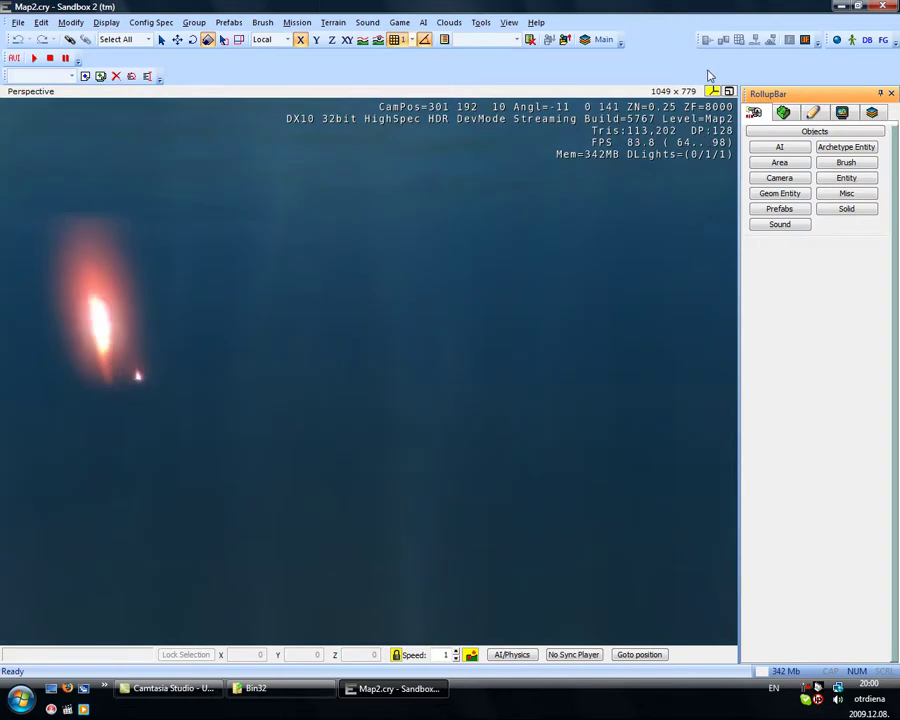
{"action": "left_click", "coordinate": [830, 210]}
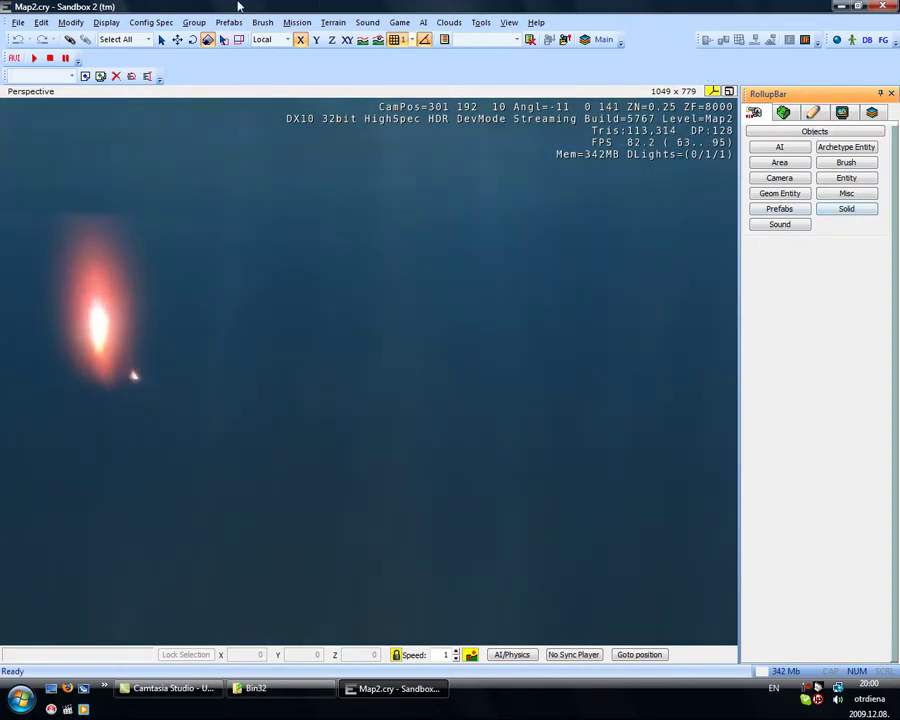
{"action": "left_click", "coordinate": [22, 22]}
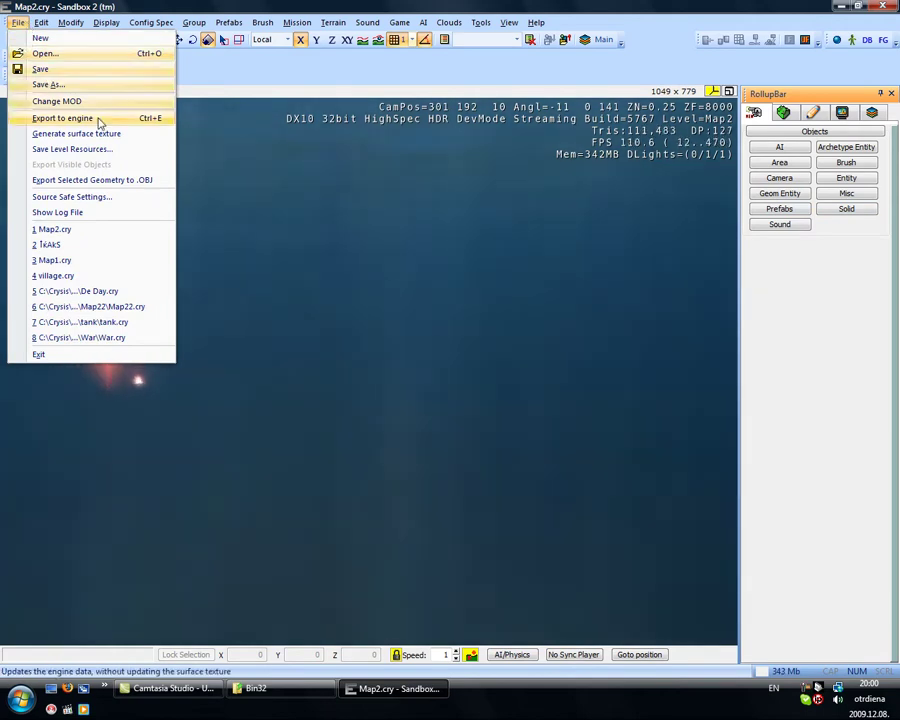
{"action": "left_click", "coordinate": [493, 301]}
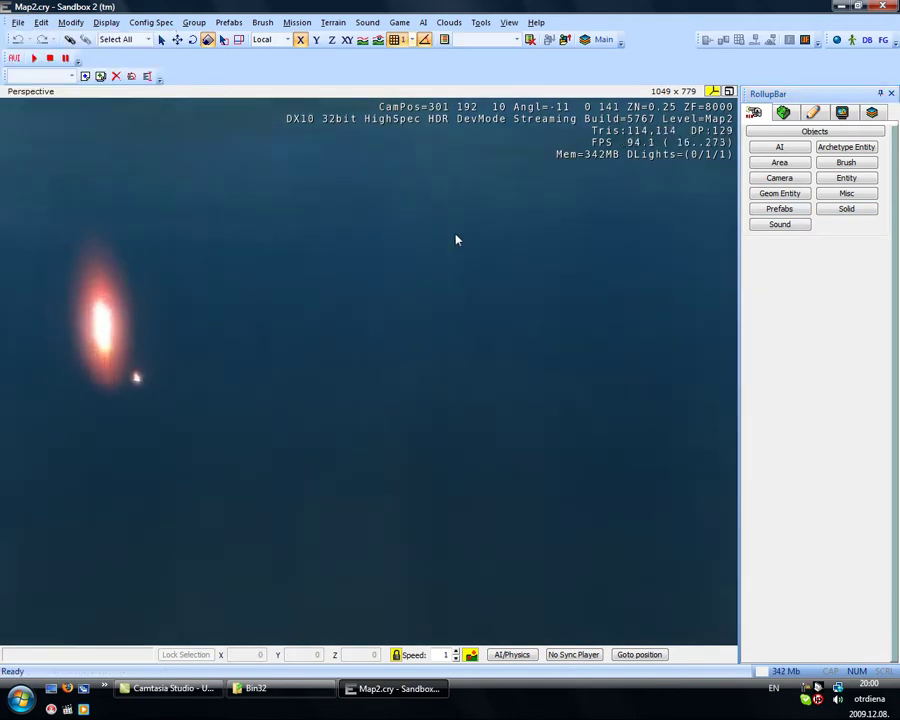
{"action": "right_click_drag", "start_coordinate": [456, 235], "coordinate": [456, 234]}
{"action": "key", "text": "w"}
{"action": "key", "text": "s"}
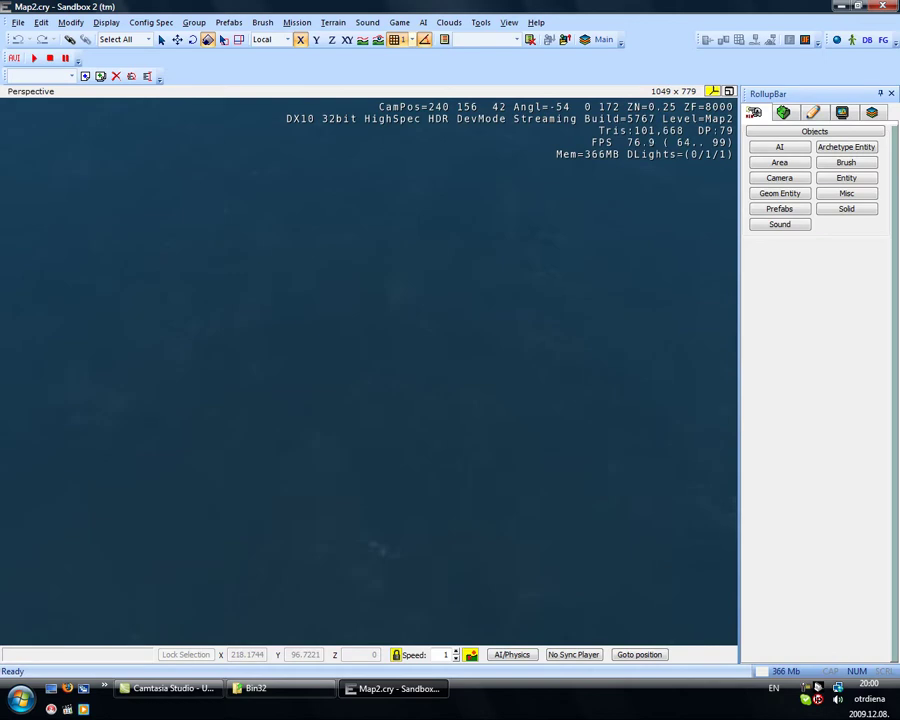
- Open a level from the recent files, saving the changes to Map2.cry first
{"action": "left_click", "coordinate": [20, 23]}
{"action": "left_click", "coordinate": [90, 243]}
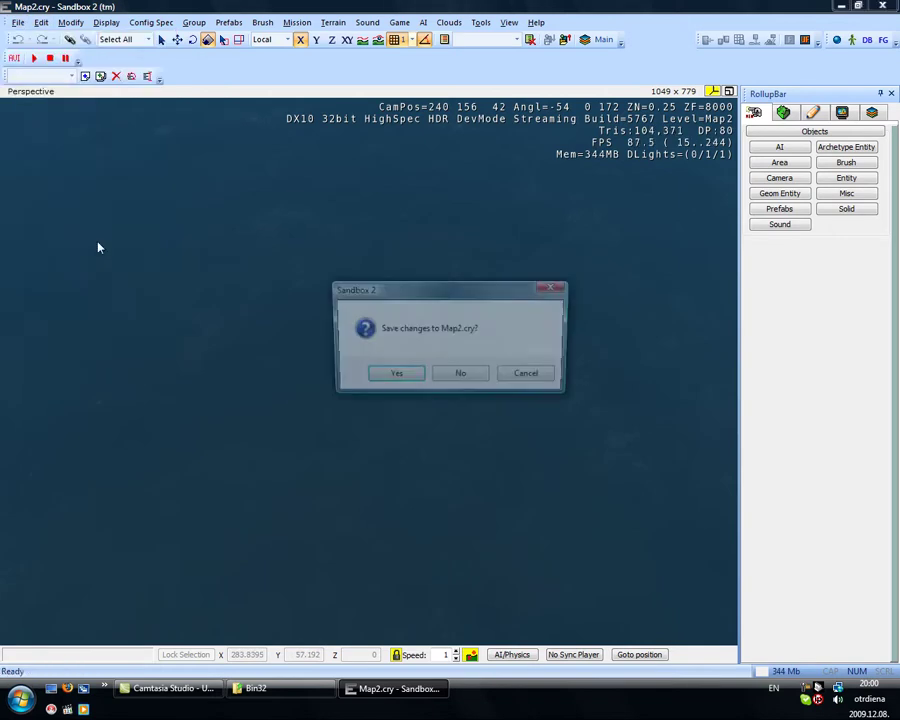
{"action": "left_click", "coordinate": [398, 376]}
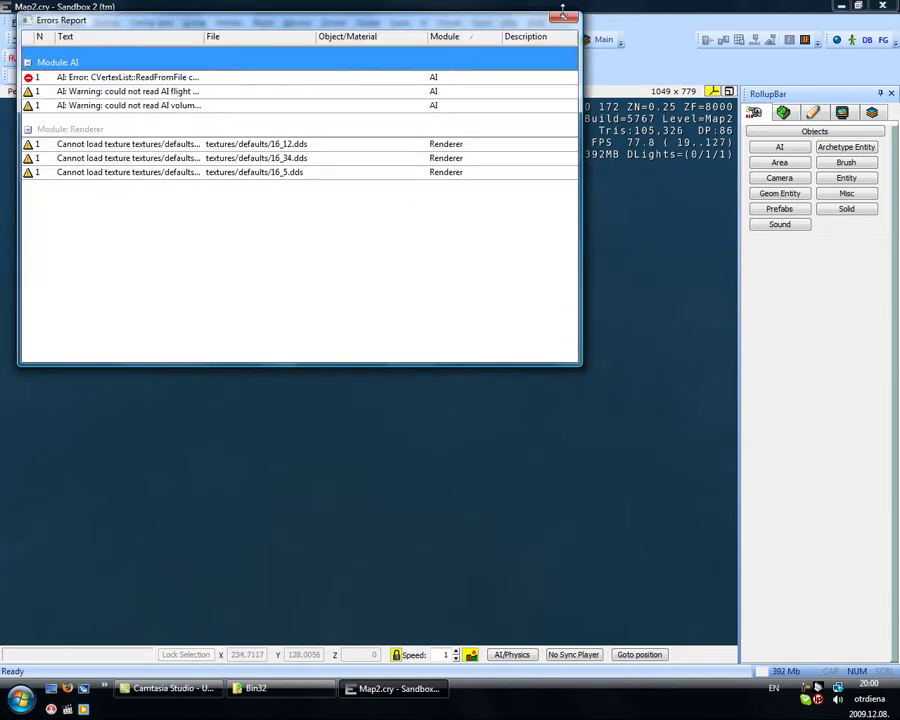
- Dismiss the errors report, enter game mode in Map2 and swim up to the underwater fire particle effect to examine it
{"action": "left_click", "coordinate": [564, 15]}
{"action": "key", "text": "ctrl+g"}
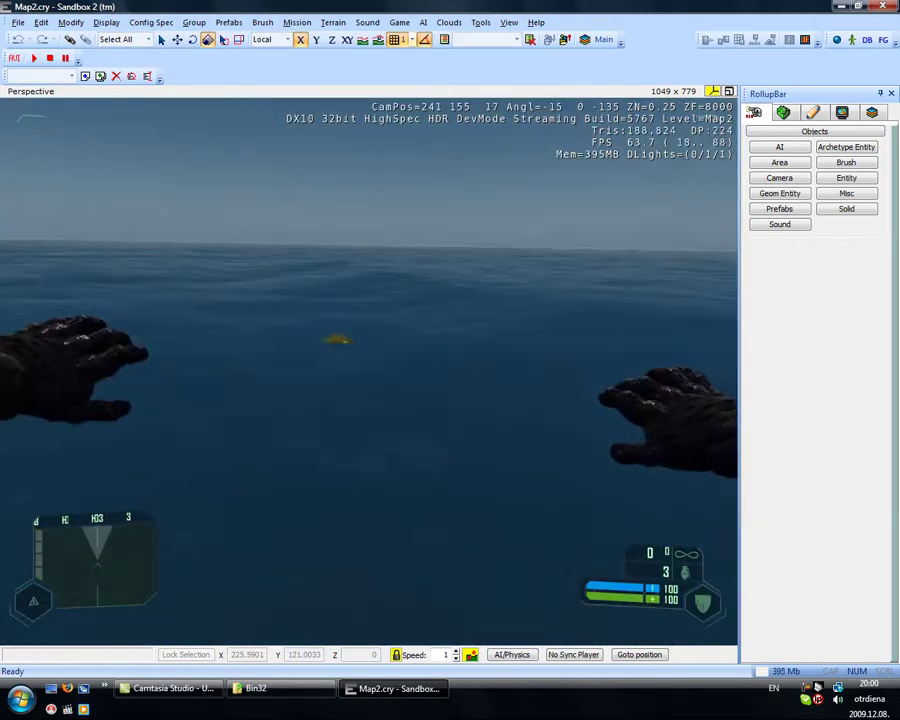
{"action": "key", "text": "w"}
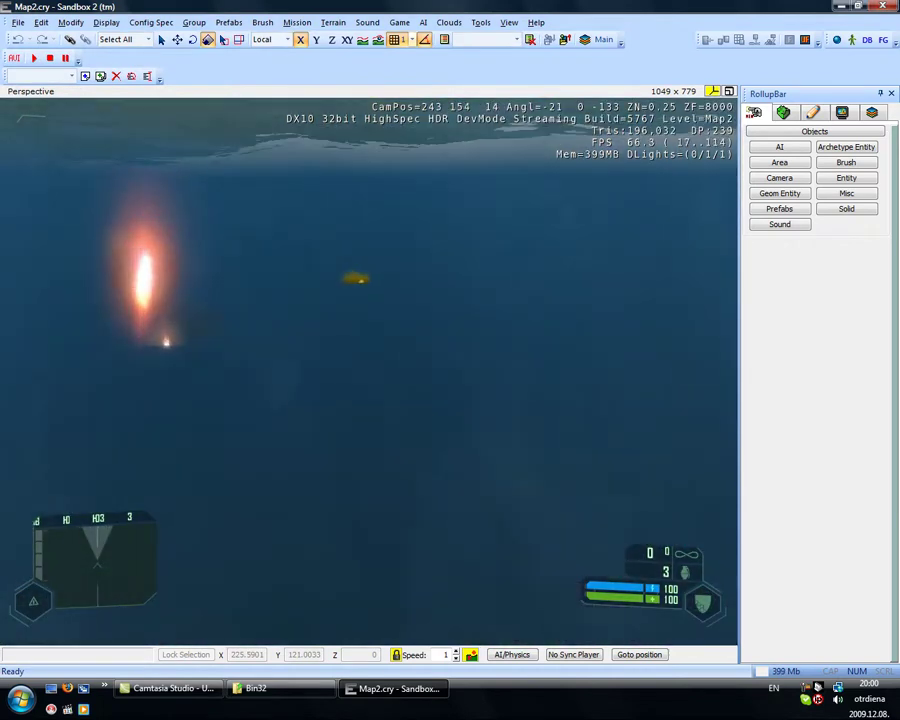
{"action": "key", "text": "w"}
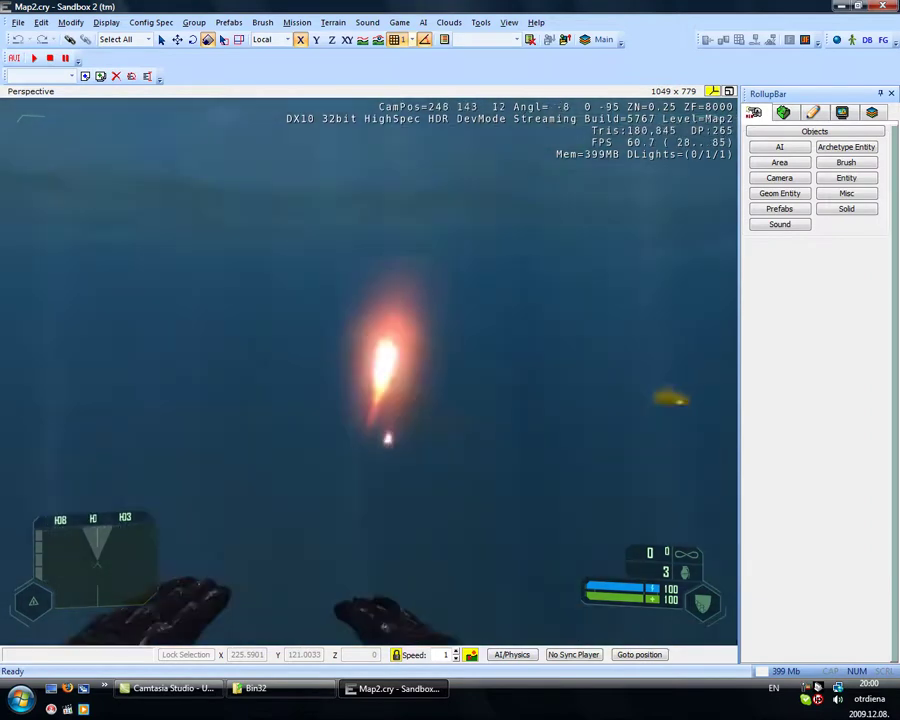
{"action": "key", "text": "w"}
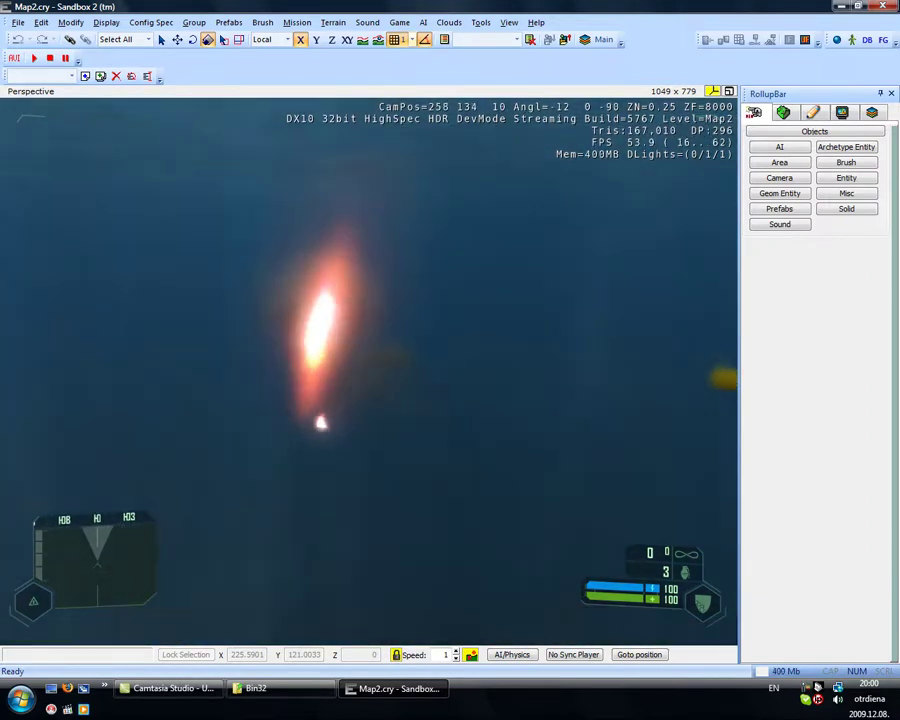
{"action": "key", "text": "w"}
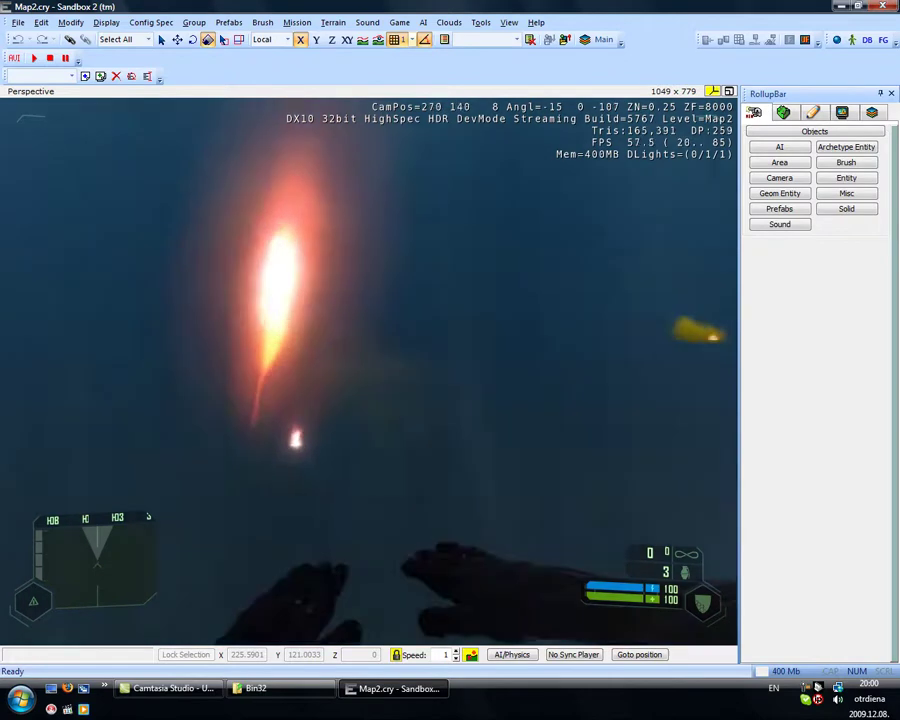
{"action": "key", "text": "w"}
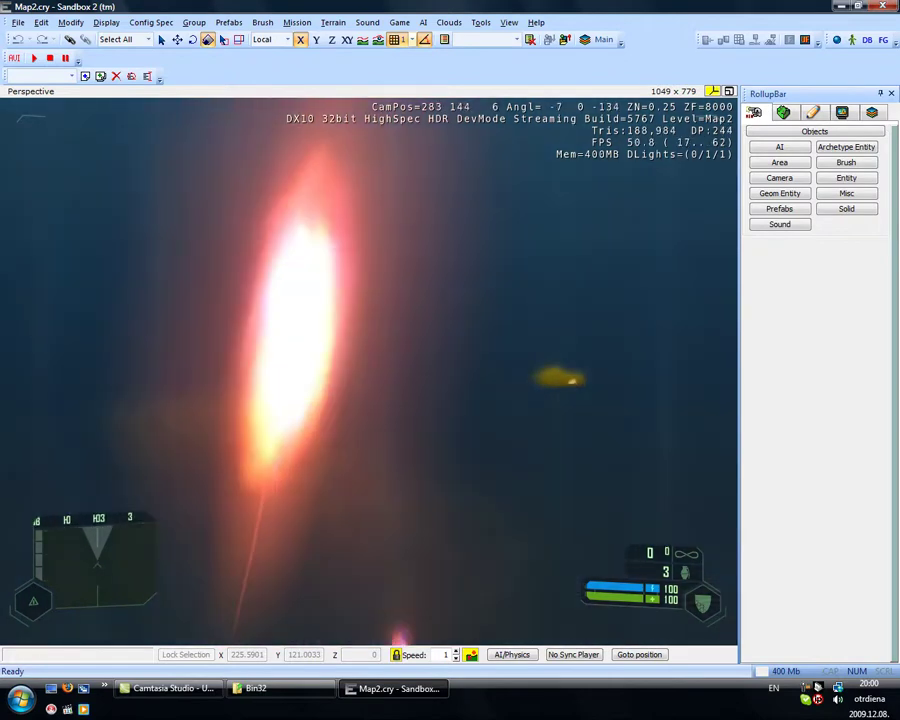
{"action": "key", "text": "w"}
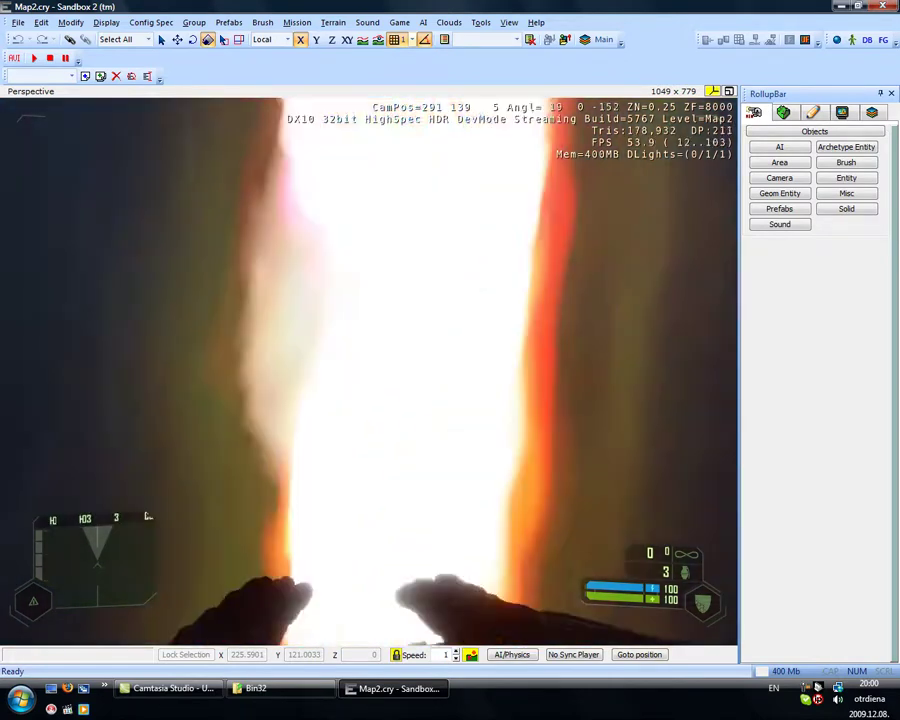
{"action": "key", "text": "w"}
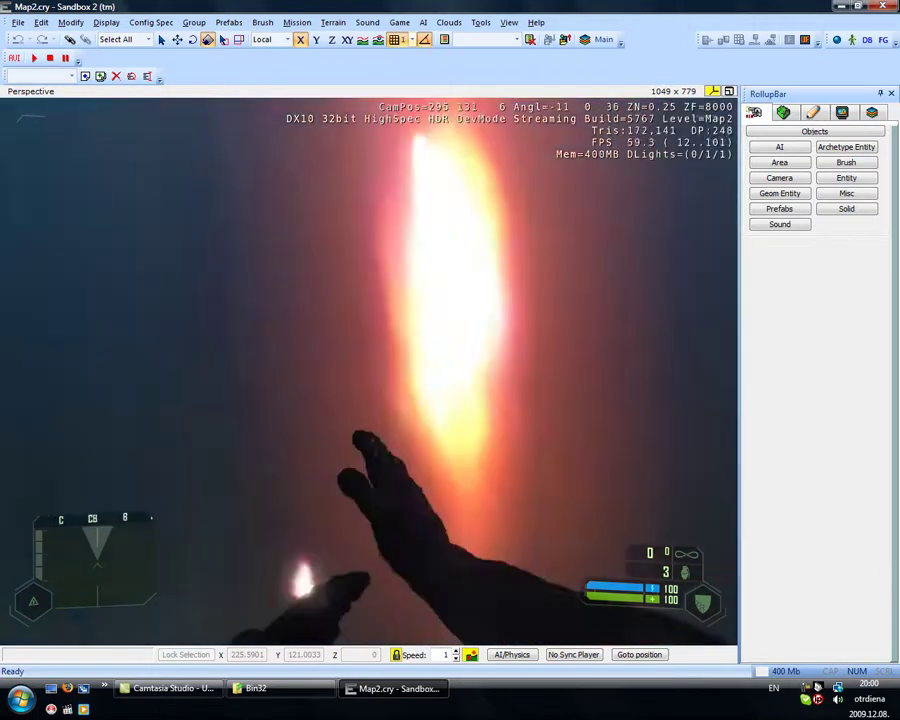
- Surface from the fire effect and swim around to examine the water and horizon in game mode
{"action": "key", "text": "w"}
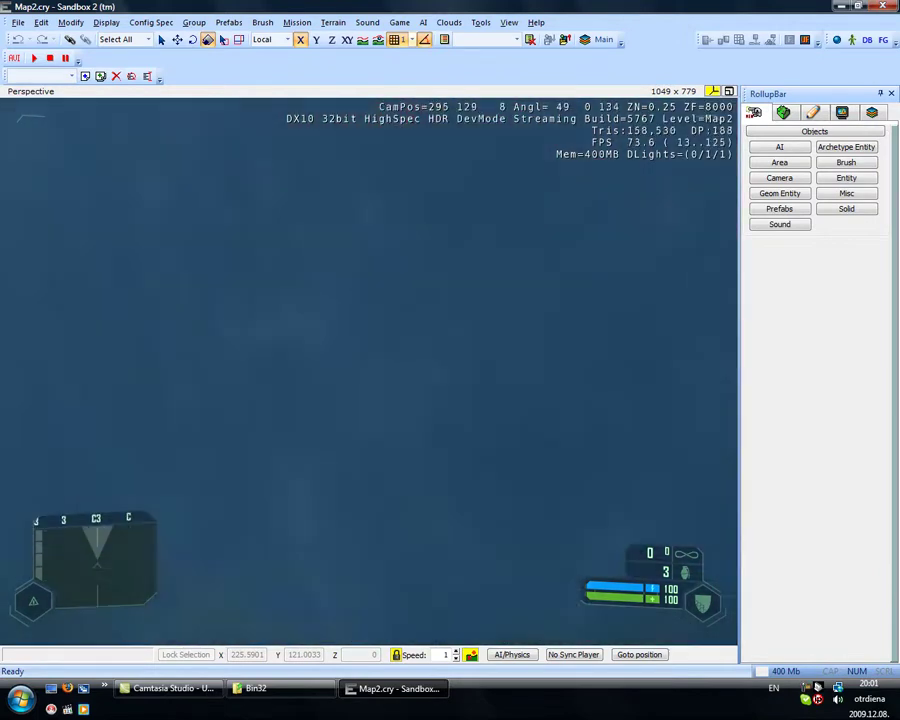
{"action": "key", "text": "w"}
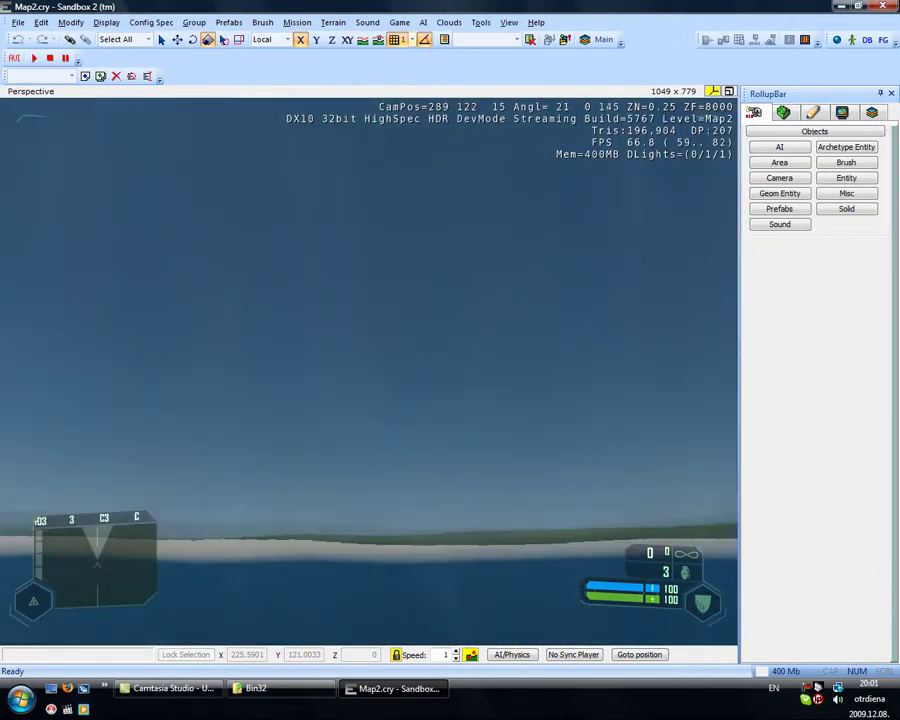
{"action": "key", "text": "w"}
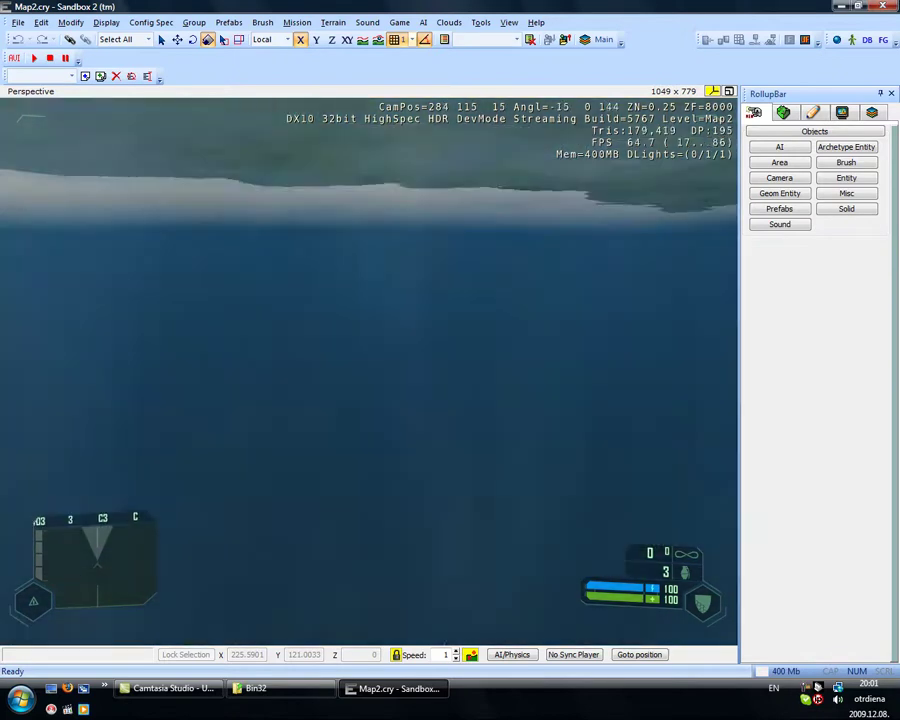
{"action": "key", "text": "w"}
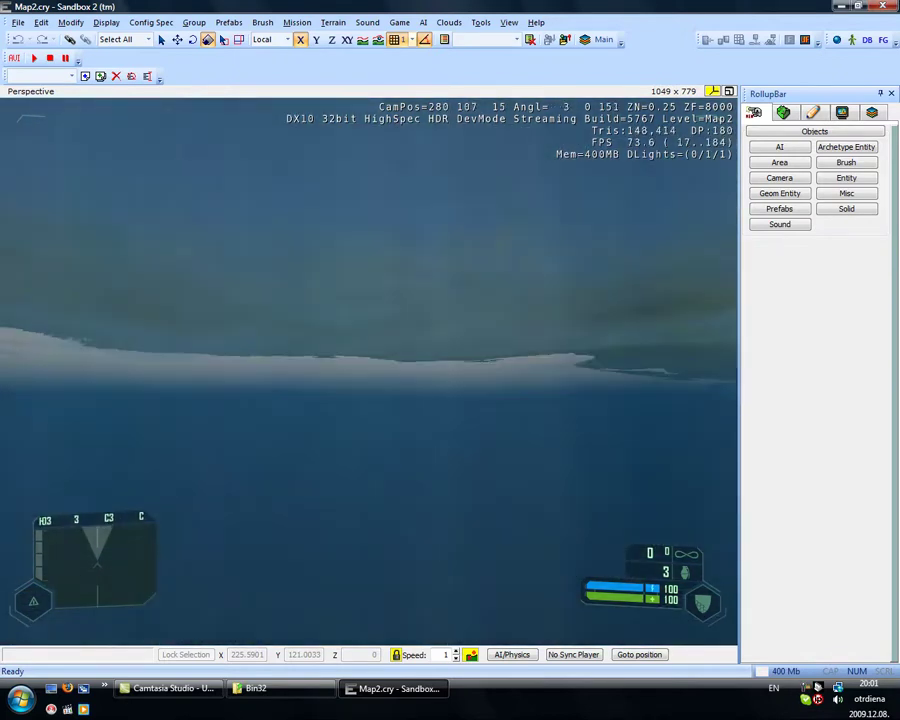
{"action": "key", "text": "w"}
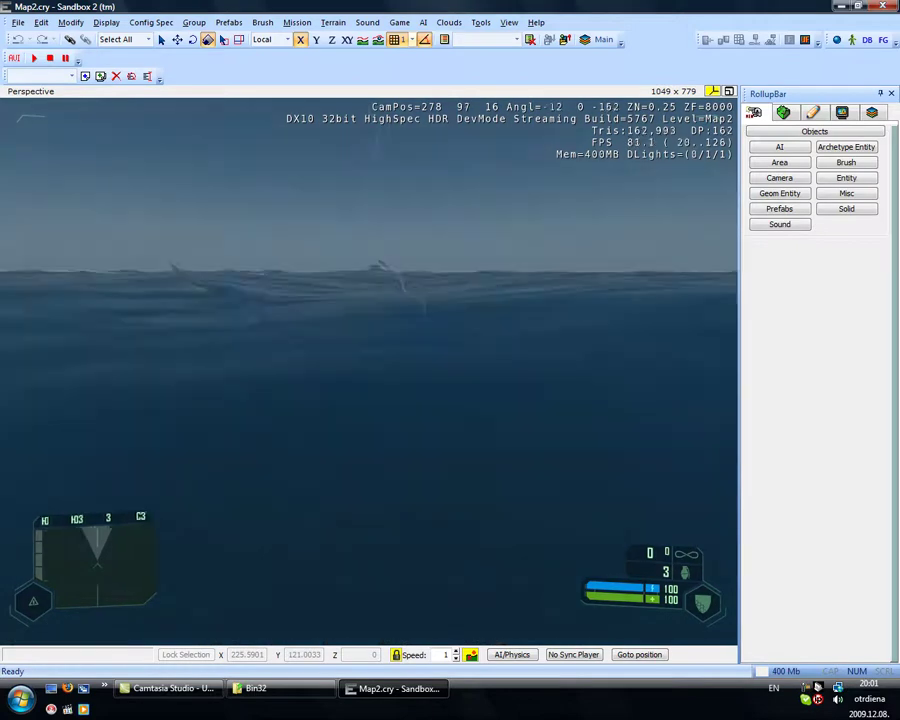
{"action": "key", "text": "w"}
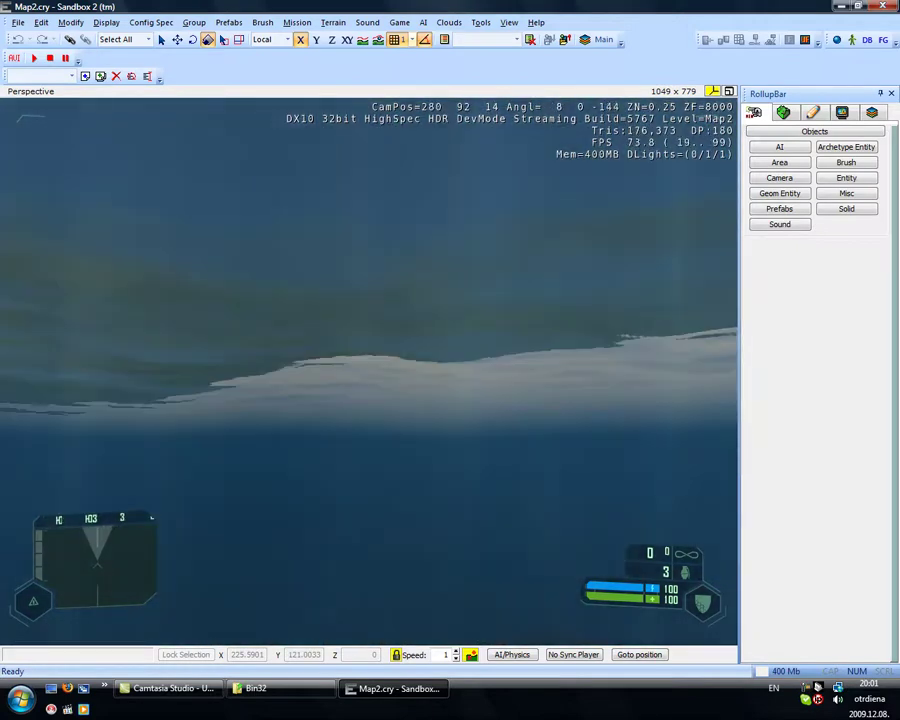
{"action": "key", "text": "w"}
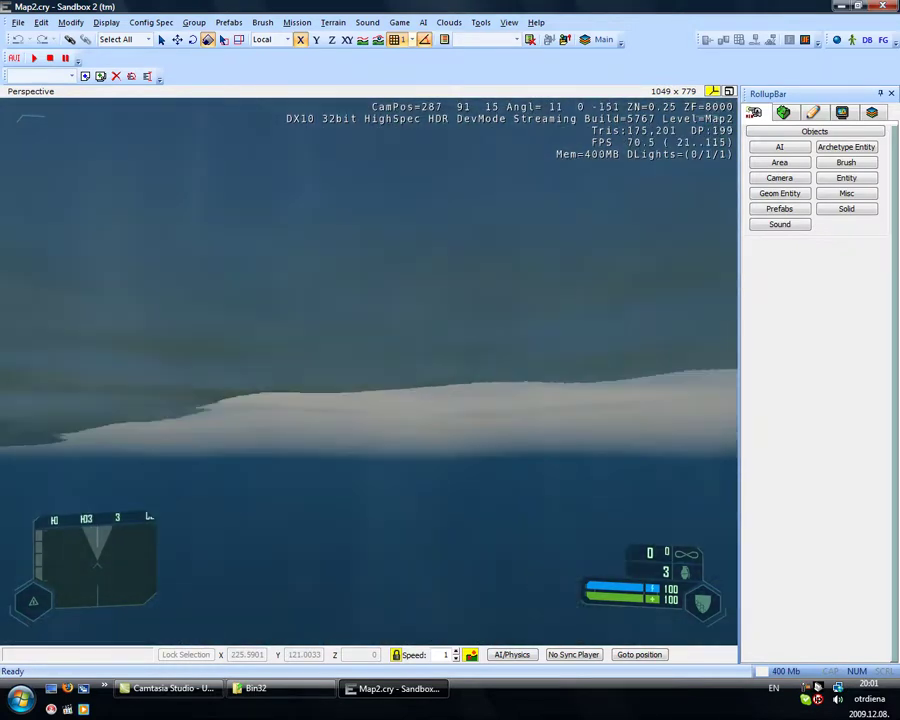
{"action": "key", "text": "w"}
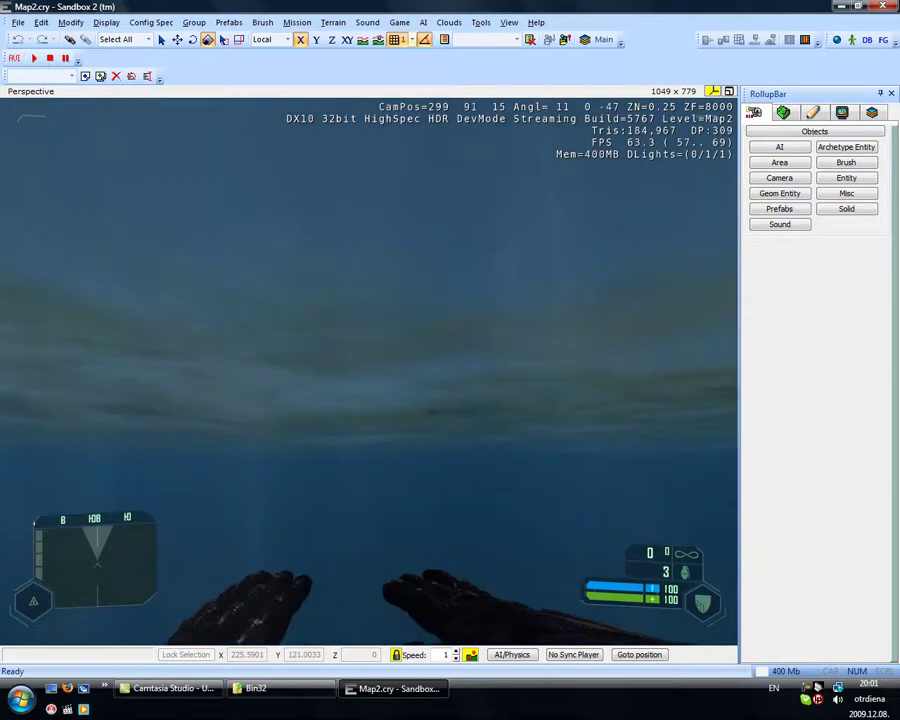
{"action": "key", "text": "w"}
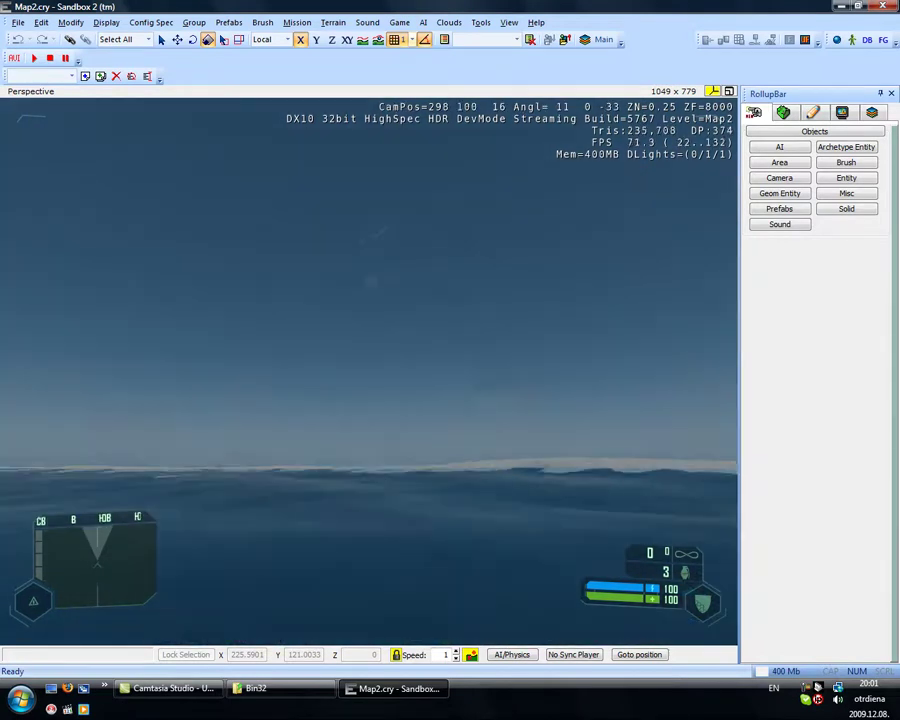
{"action": "key", "text": "w"}
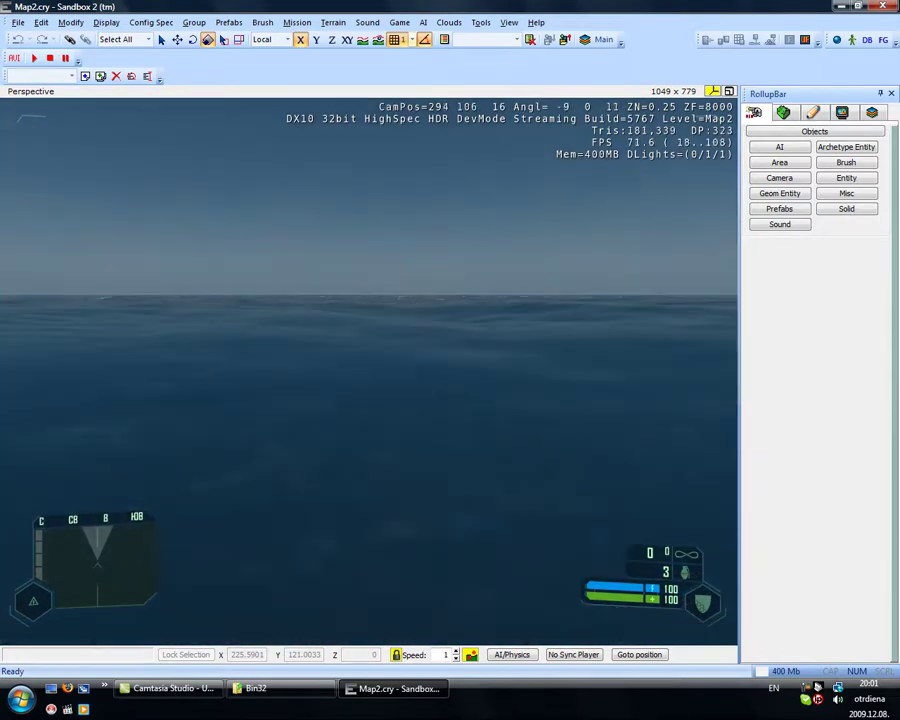
{"action": "key", "text": "w"}
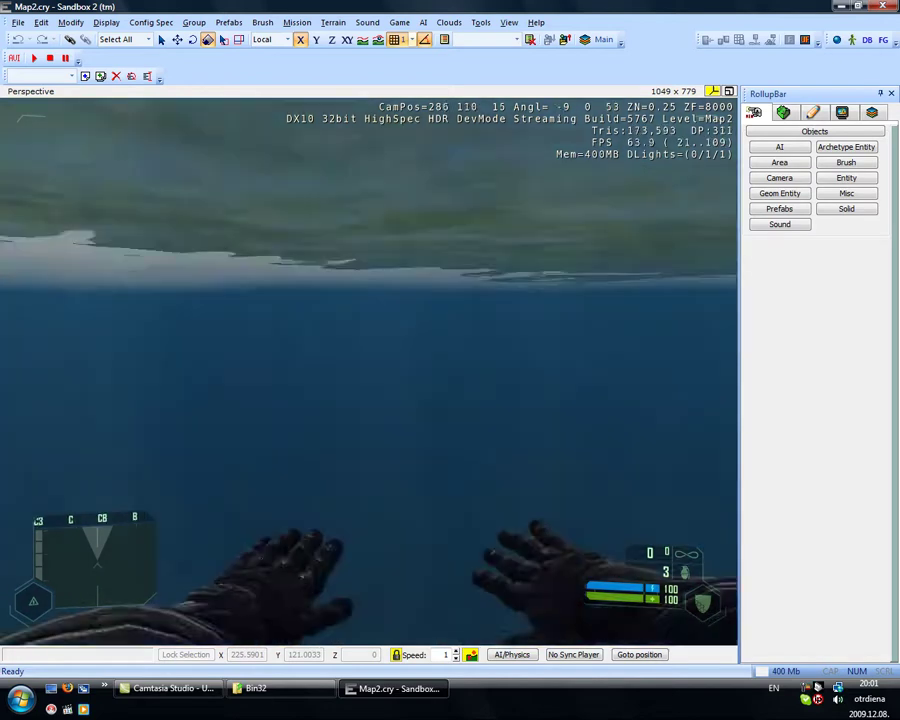
{"action": "key", "text": "w"}
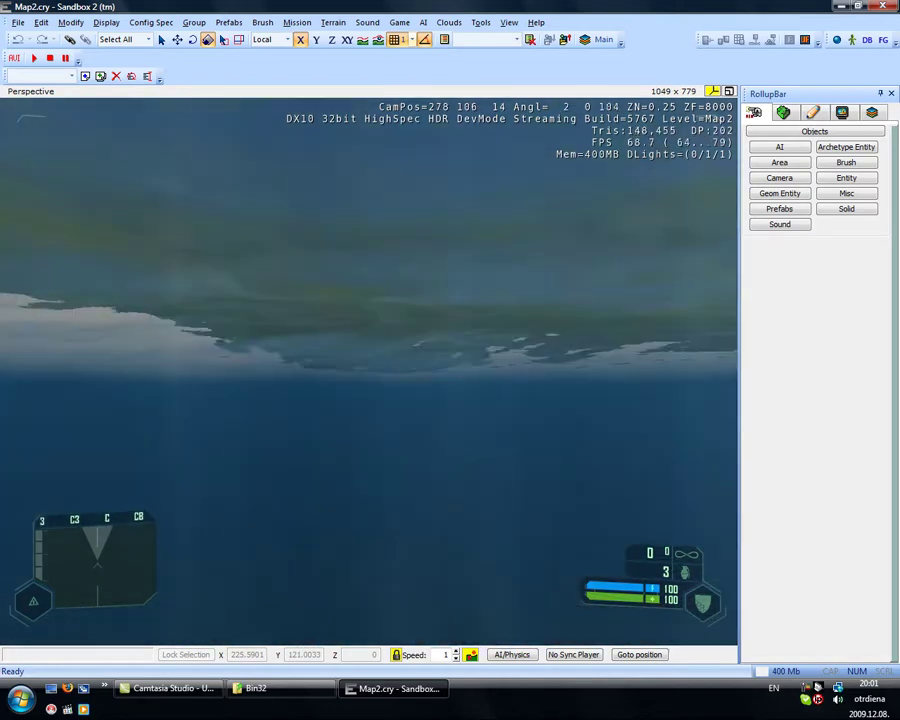